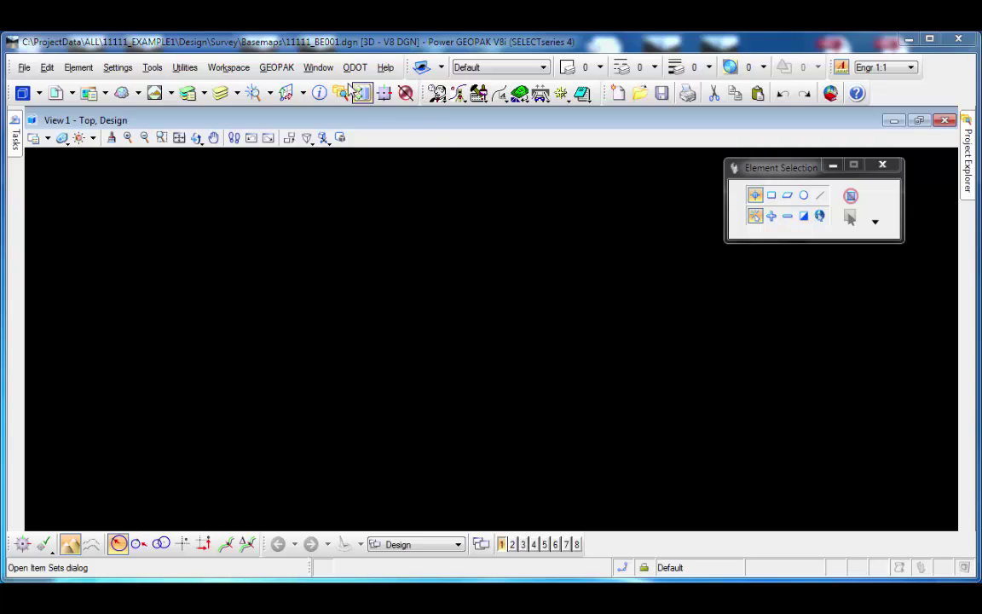
Launch ODOT Create Design Files to show the January 16, 2015 standards notice.
click(352, 72)
mouse_move(388, 101)
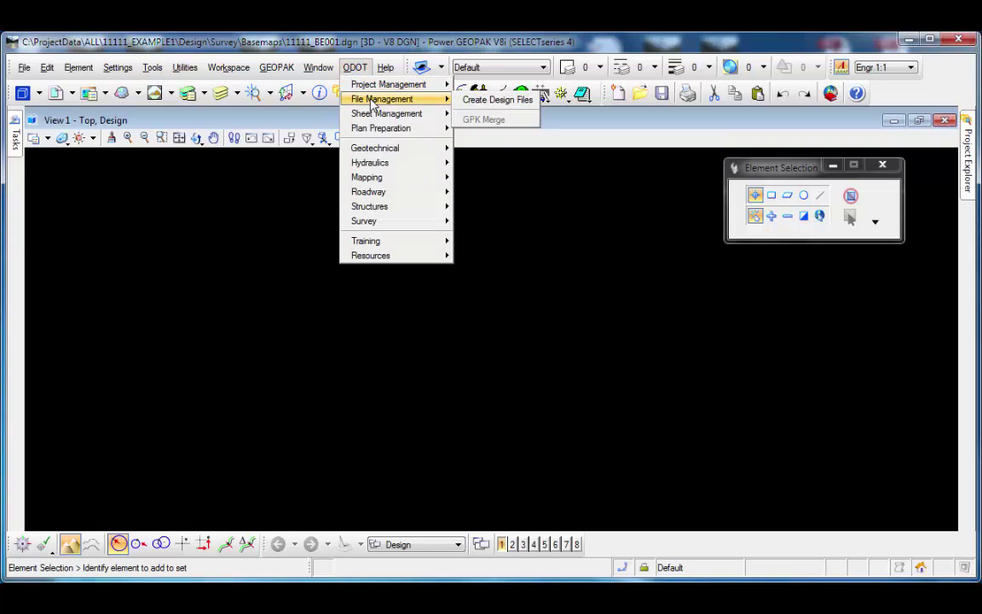
click(503, 102)
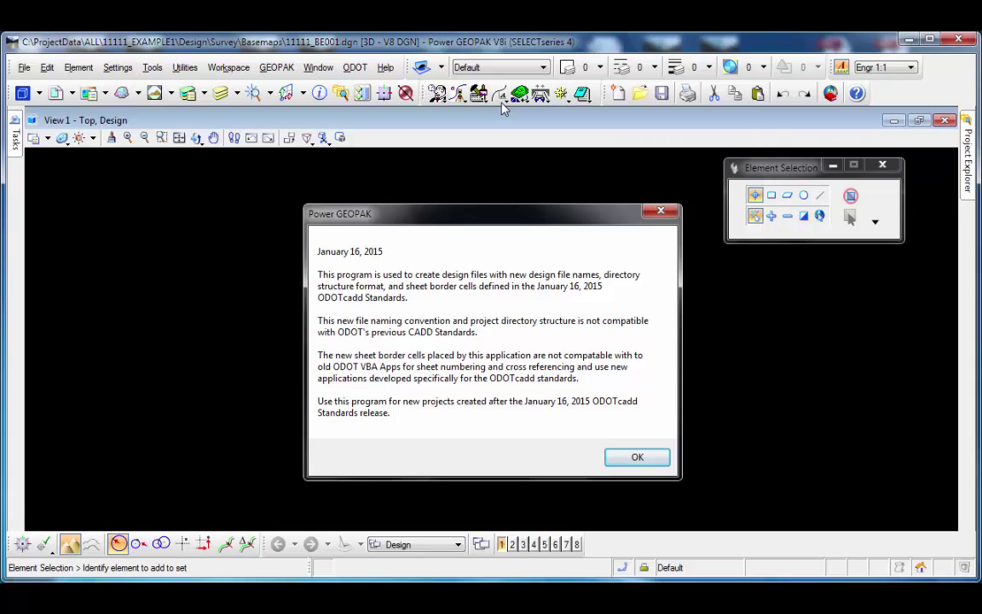
Dismiss the notice and set the parent folder to \Design, picking up PID 11111.
click(659, 459)
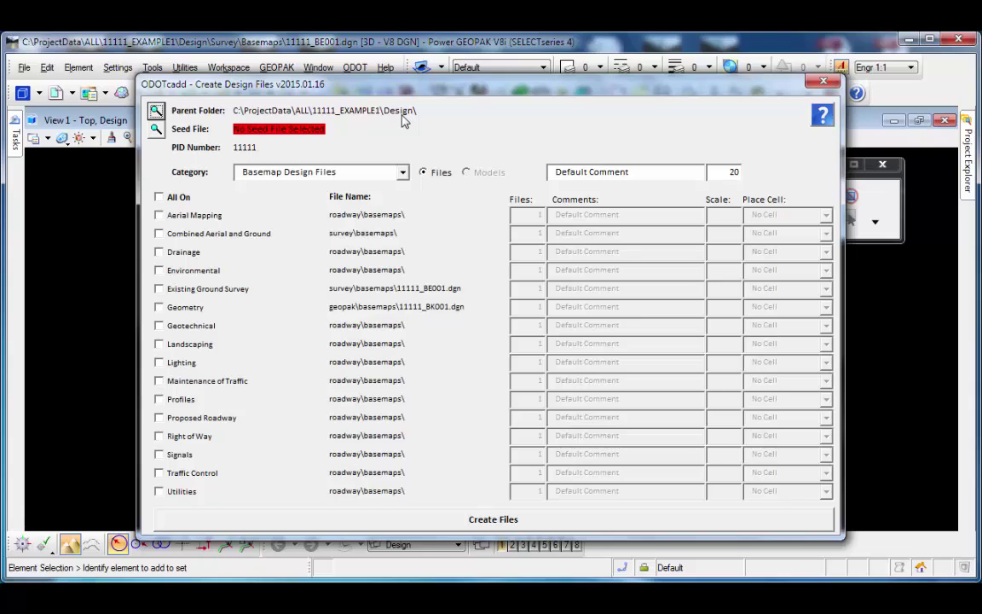
click(156, 111)
Choose 11111_Seed2d.dgn from the seed folder as the seed file.
click(156, 130)
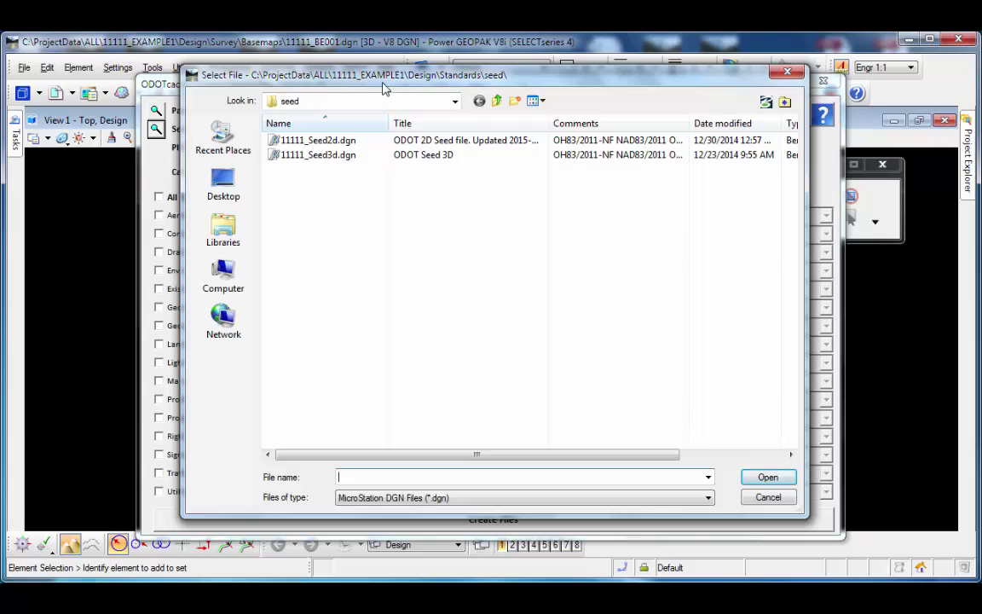
click(333, 140)
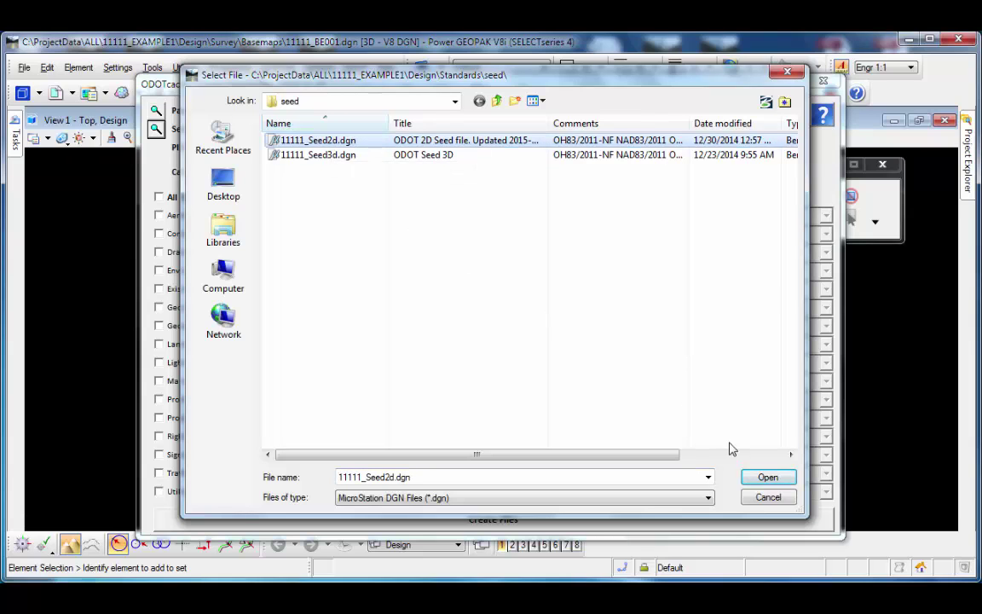
click(766, 478)
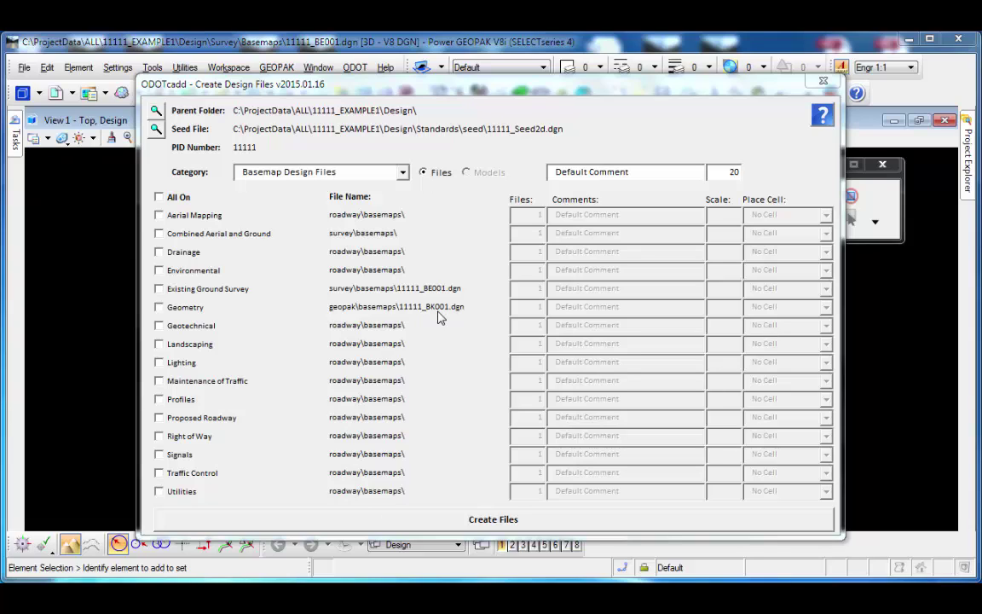
Add Drainage basemap 11111_BD001.dgn commented 'Proposed Drainainge' at scale 20; toggle Environmental off.
click(180, 252)
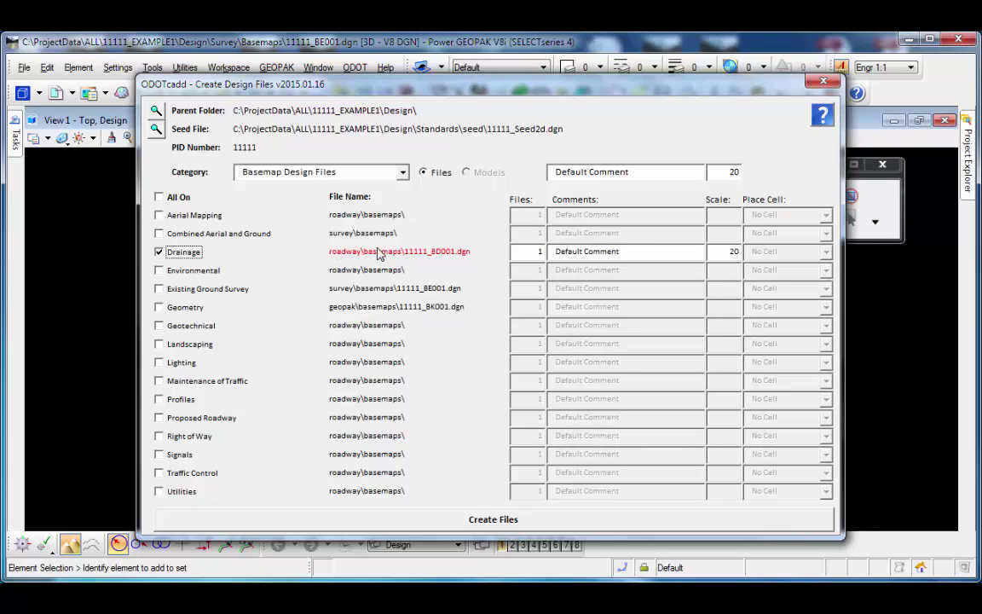
click(525, 255)
triple_click(624, 171)
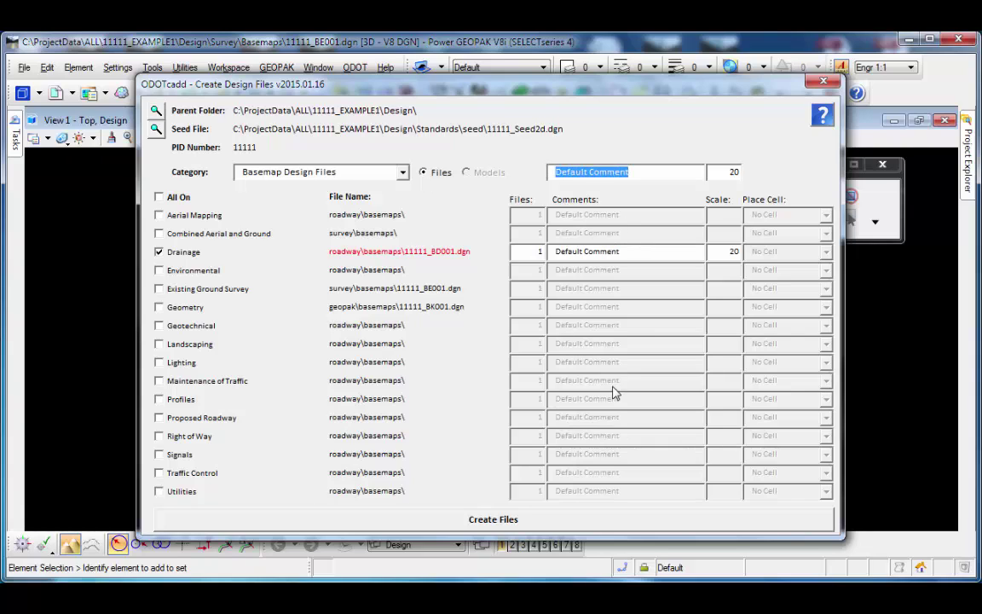
triple_click(621, 251)
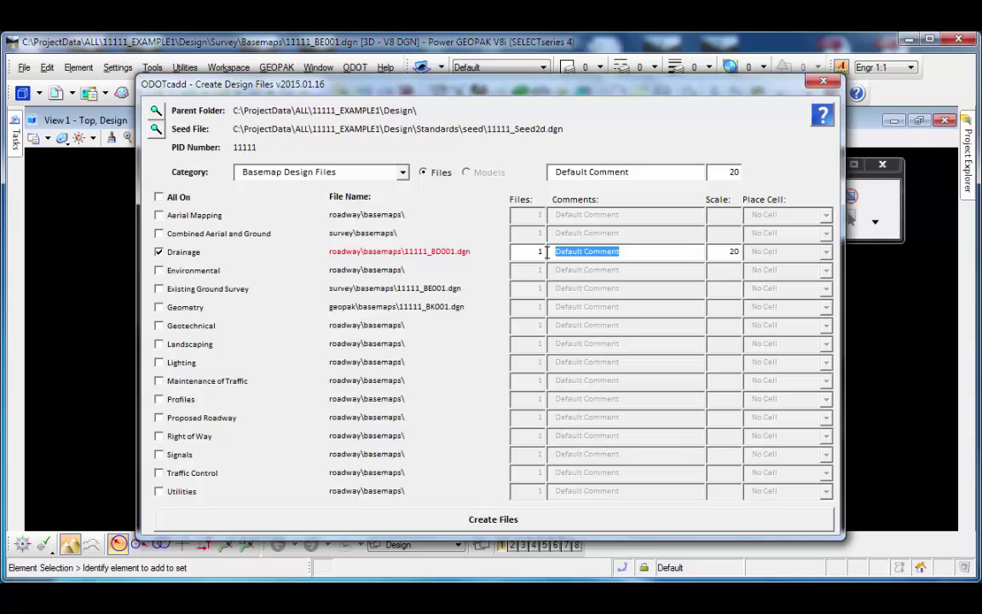
text(Proposed)
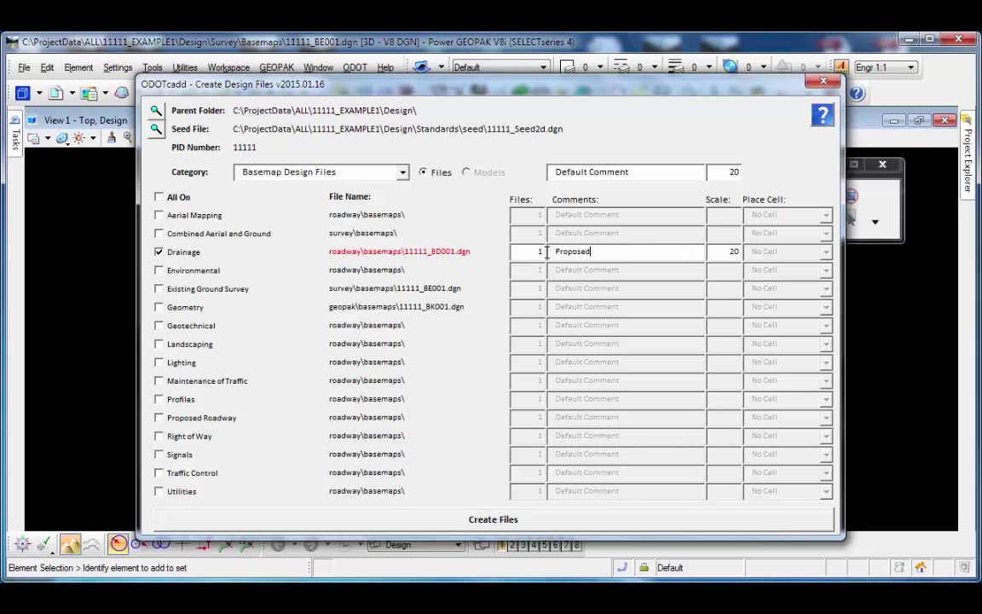
text( Drainainge)
key(Tab)
click(159, 271)
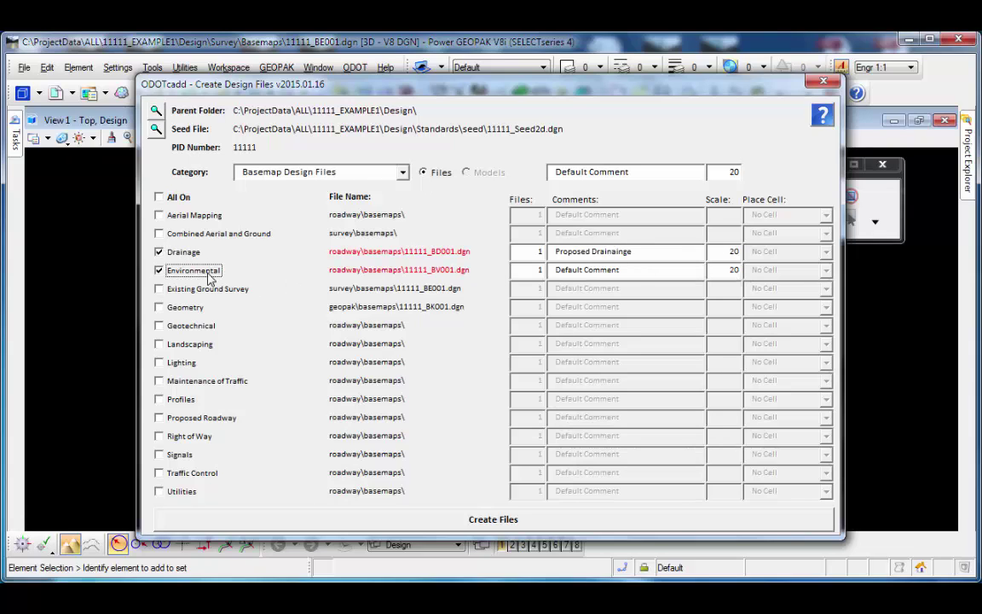
click(191, 270)
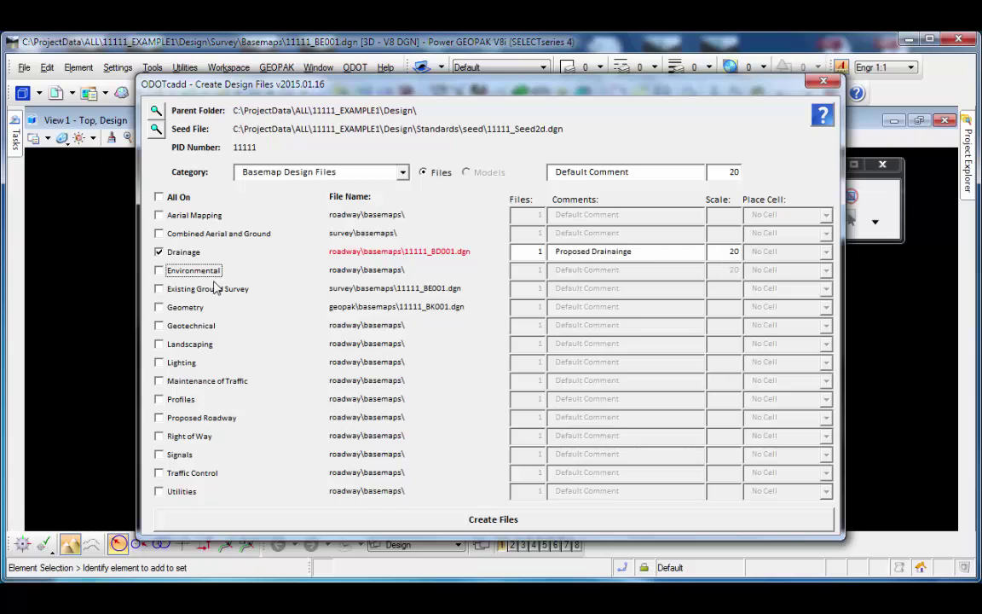
Turn on the Environmental basemap with scale 100 and a file count of 2.
click(193, 267)
double_click(718, 271)
text(100)
key(Tab)
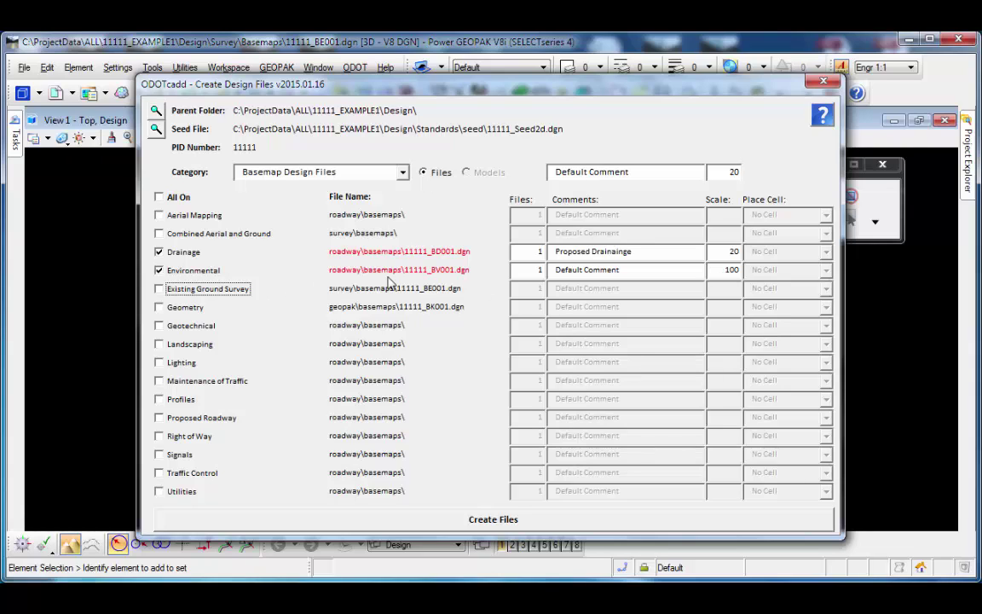
double_click(540, 270)
text(2)
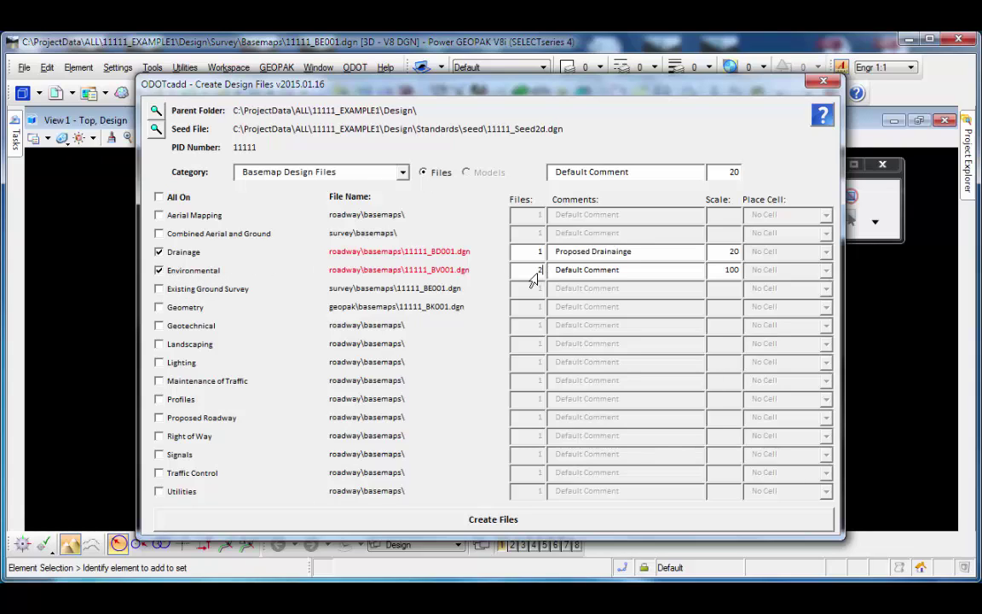
key(Tab)
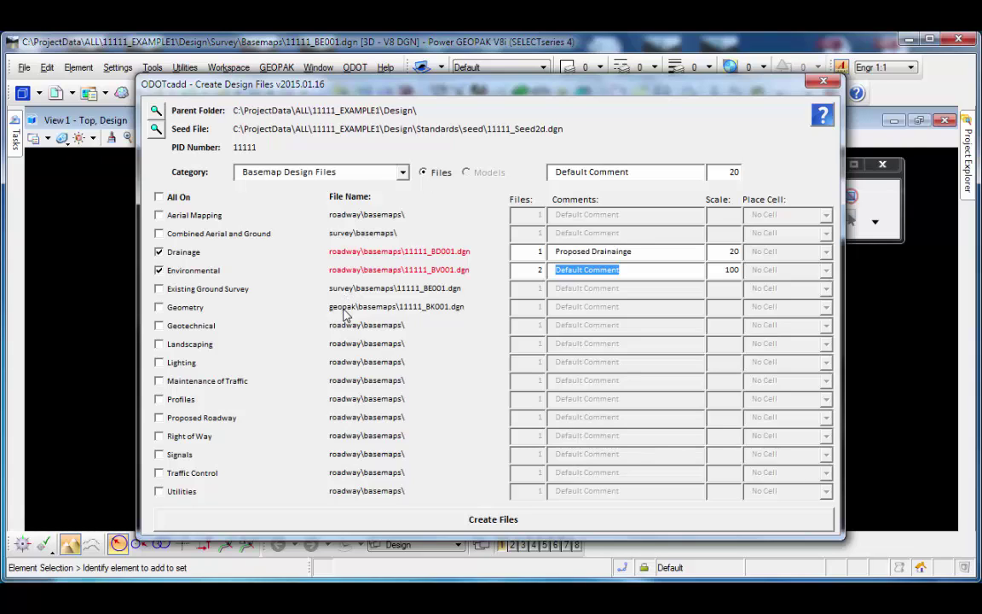
Check Landscaping, Lighting, Maintenance of Traffic, Right of Way, Signals, Traffic Control and Utilities.
click(189, 343)
click(180, 362)
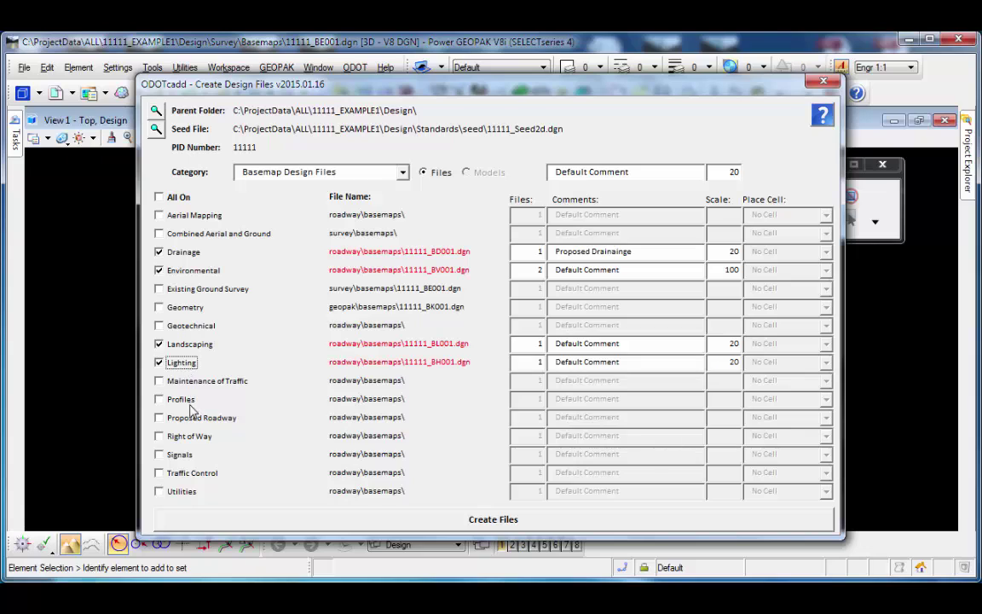
click(188, 380)
click(191, 436)
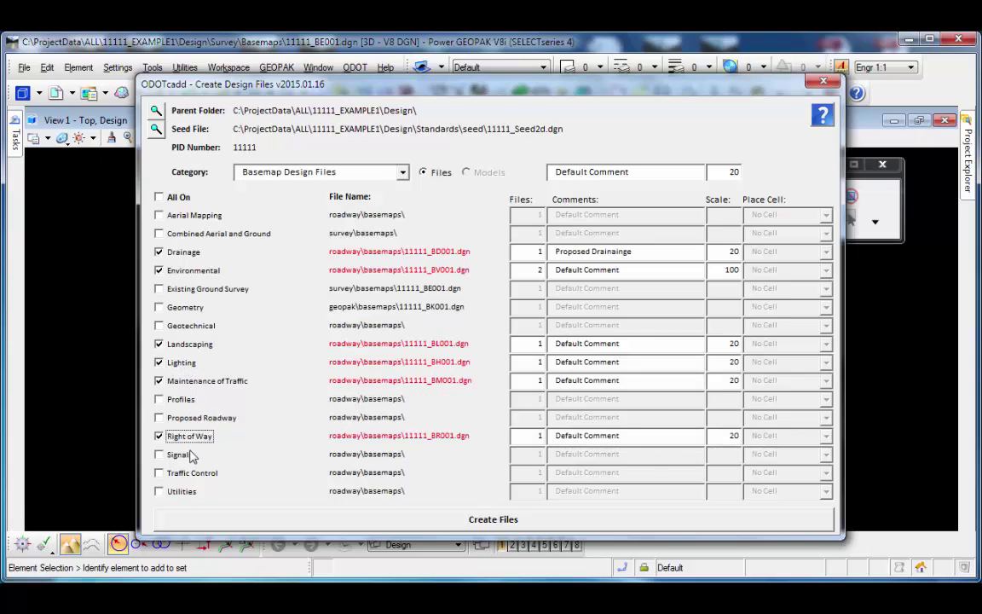
click(192, 454)
click(190, 473)
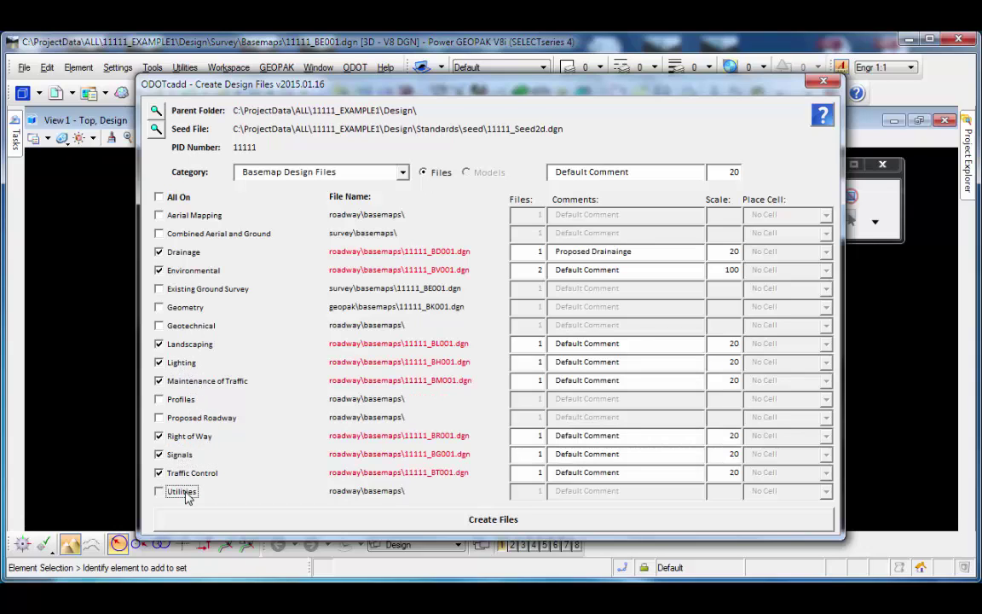
click(182, 492)
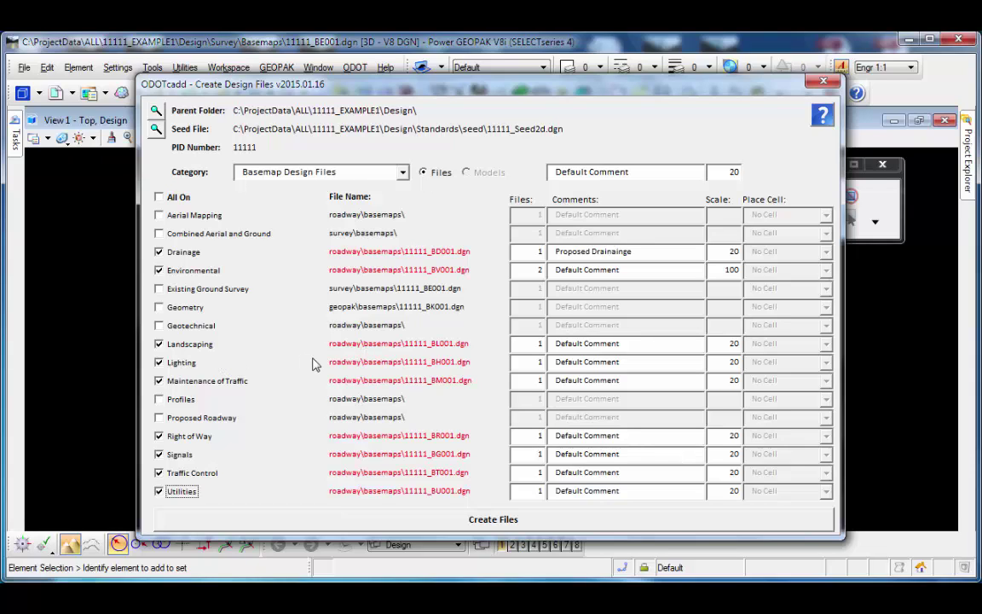
Keep only Drainage and two Environmental files, then create 11111_BD001, BV001 and BV002.
click(160, 197)
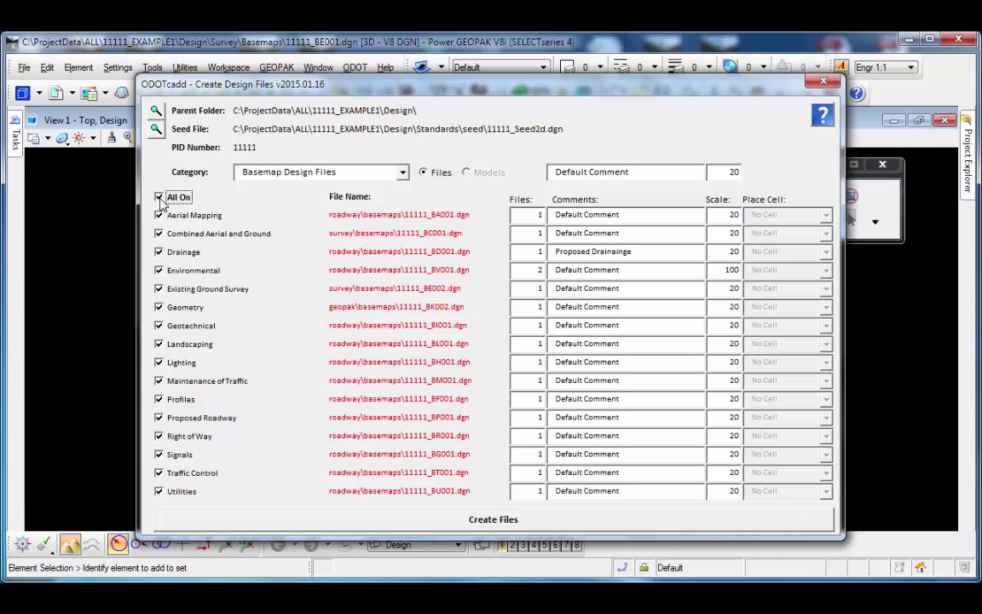
click(159, 198)
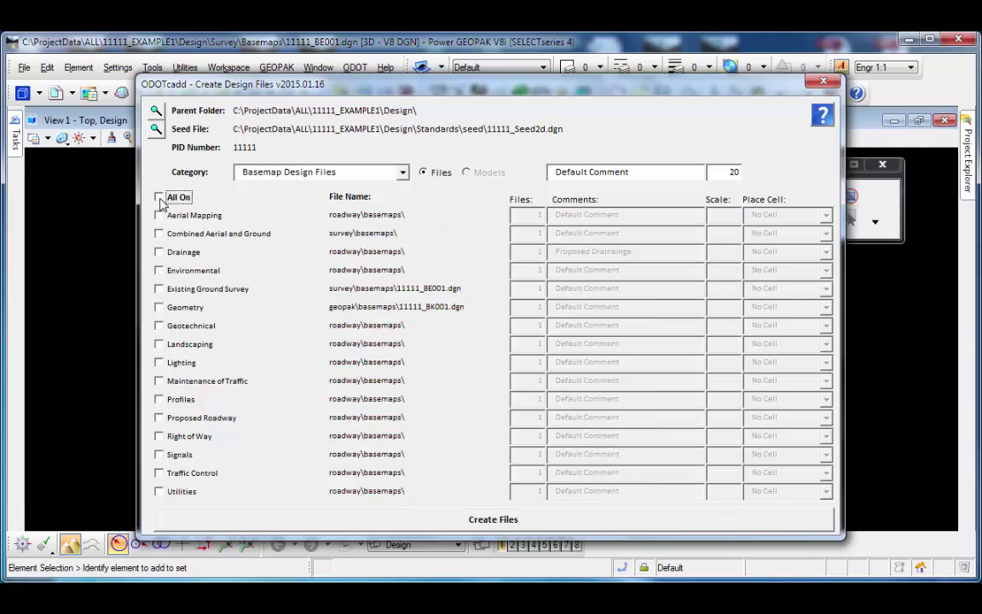
click(158, 251)
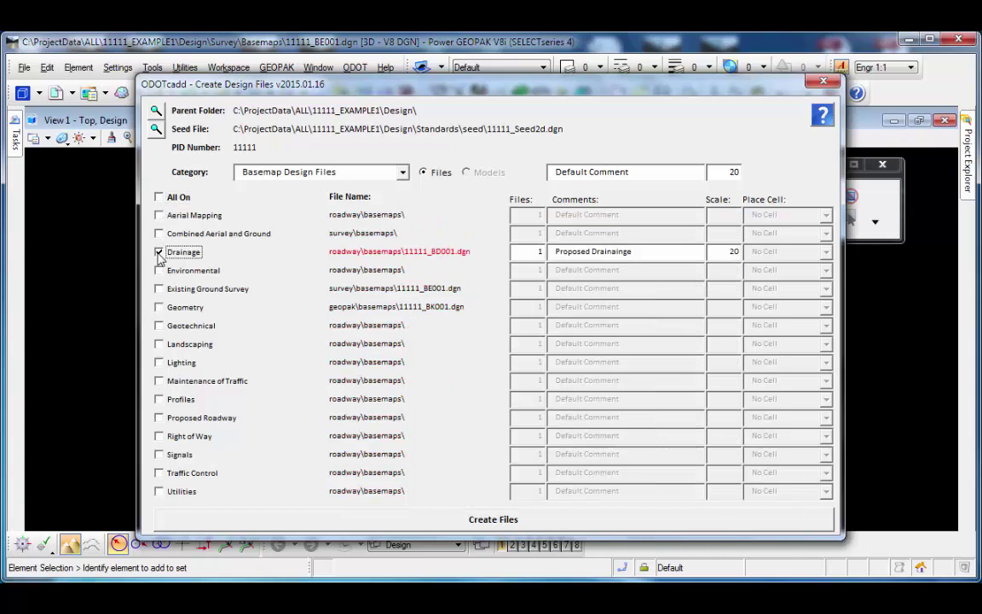
click(159, 271)
click(516, 275)
text(2)
key(Tab)
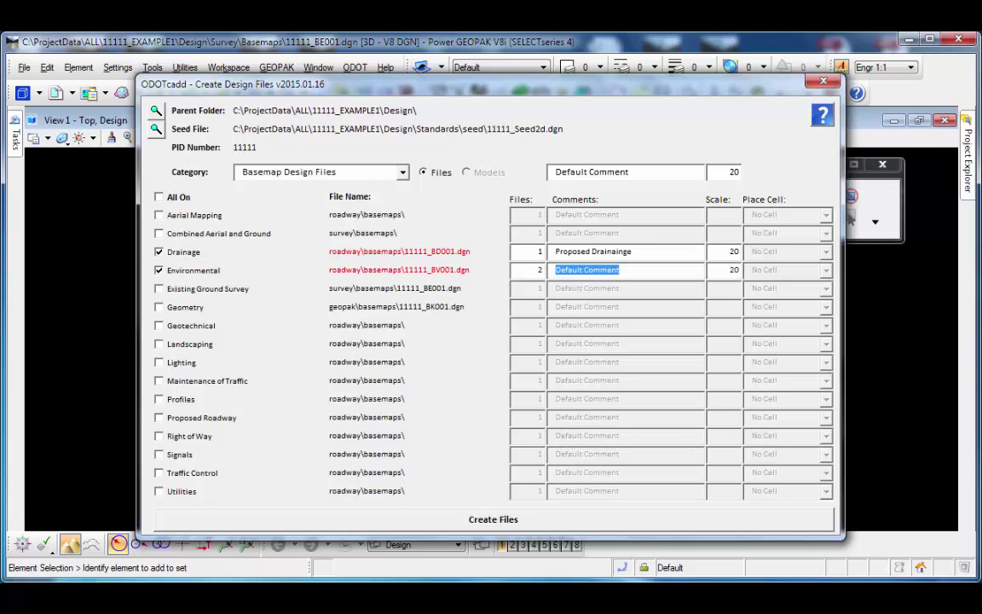
click(555, 521)
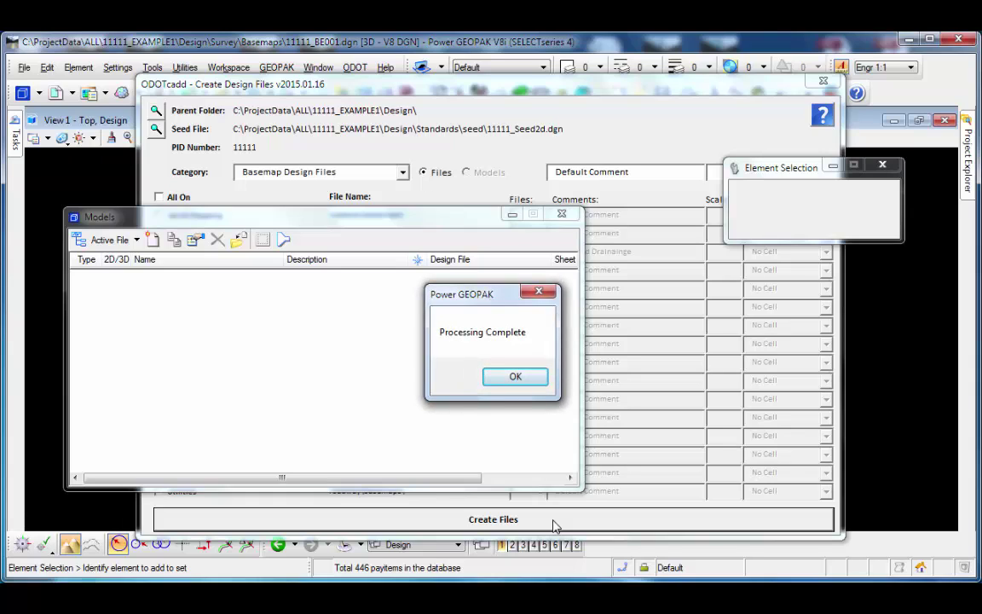
Acknowledge Processing Complete, close the models list and return to the Create Design Files form.
click(517, 378)
drag(443, 221, 439, 217)
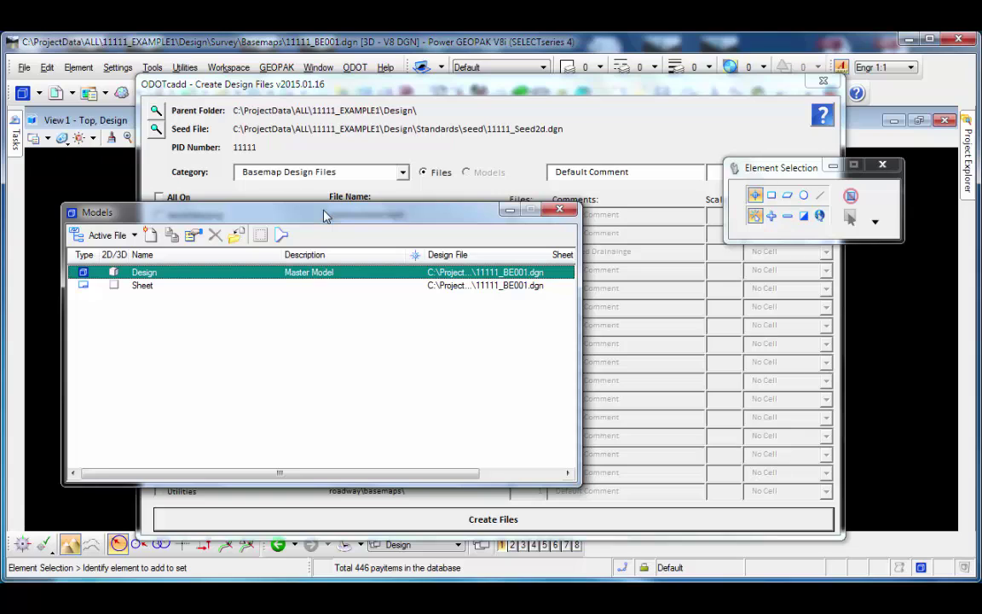
click(561, 210)
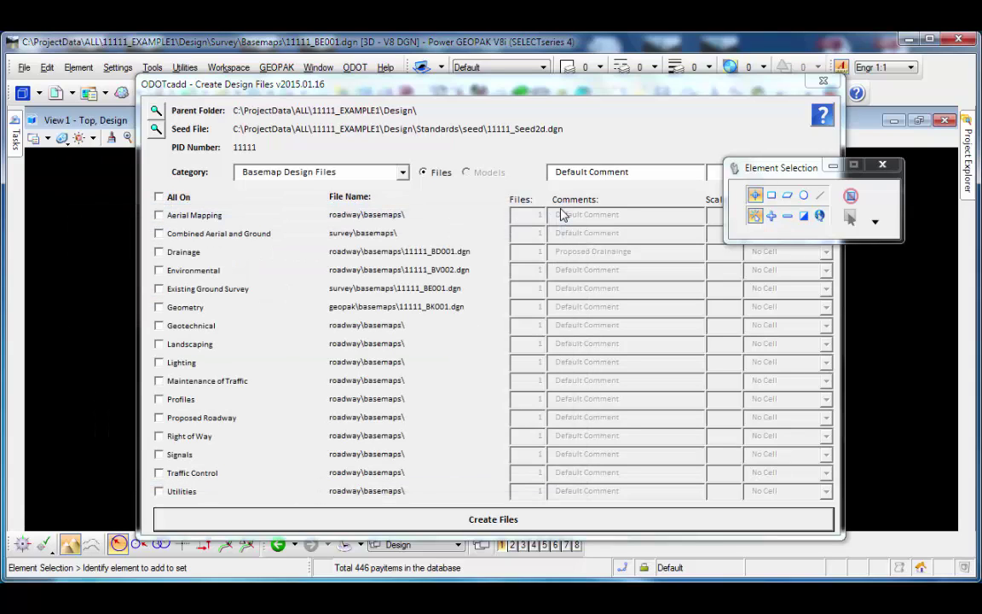
click(629, 275)
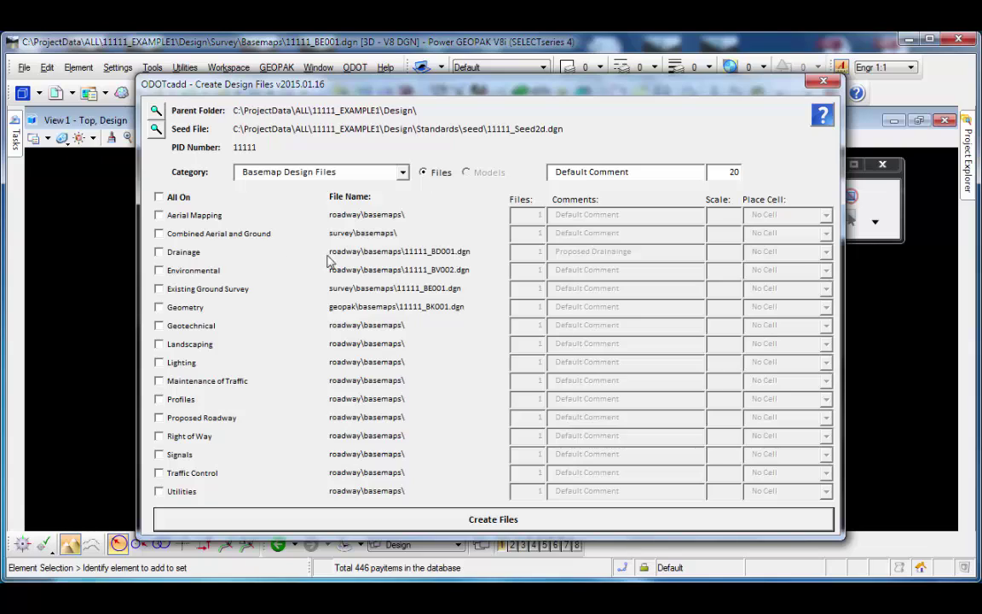
Tick and then untick Drainage and Environmental so no basemap files remain queued.
click(177, 255)
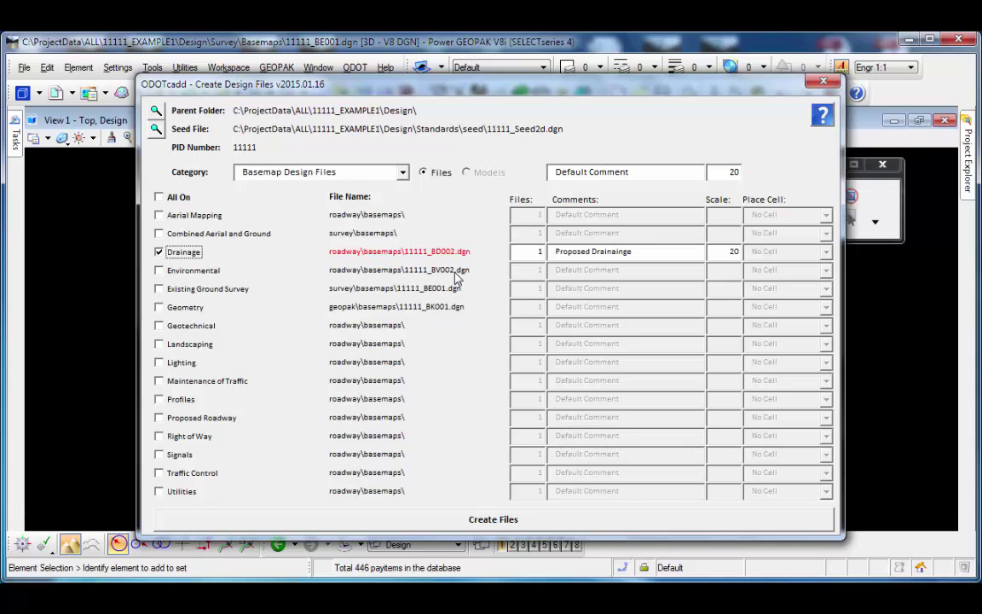
click(208, 274)
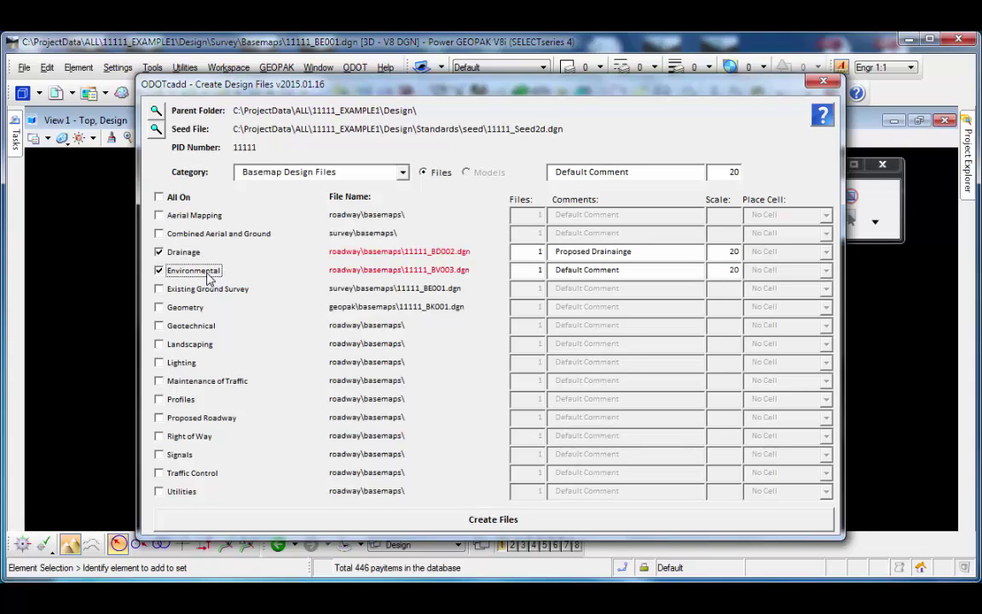
click(205, 272)
click(193, 255)
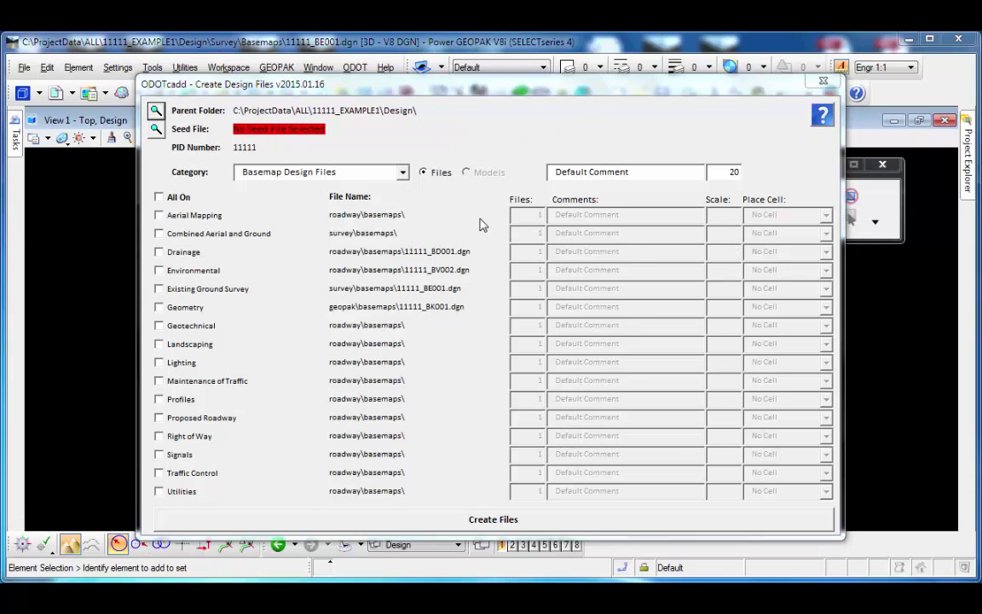
Switch the category to Drainage Sheets and turn on all sheets with All On.
click(405, 173)
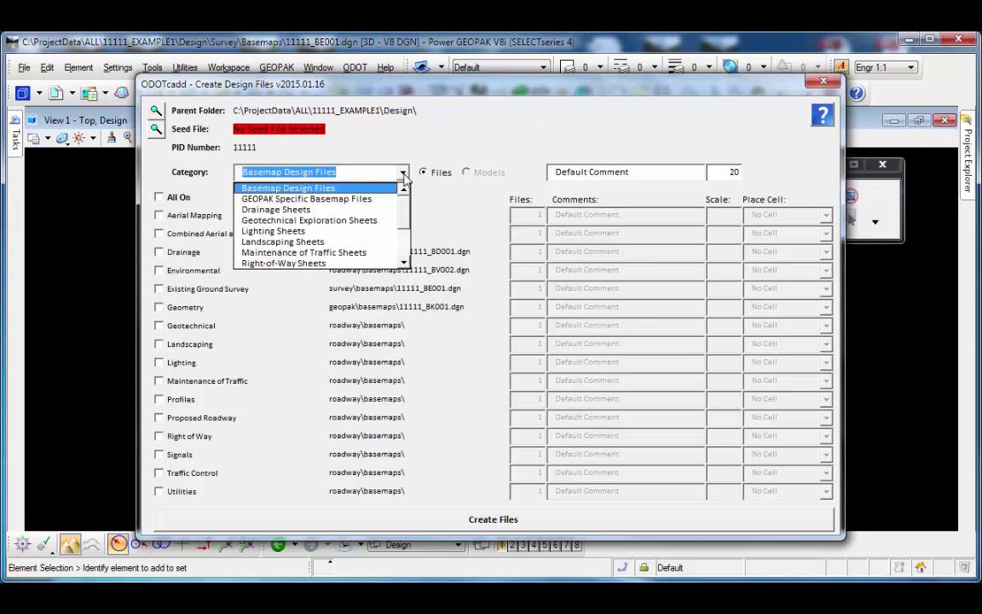
click(365, 210)
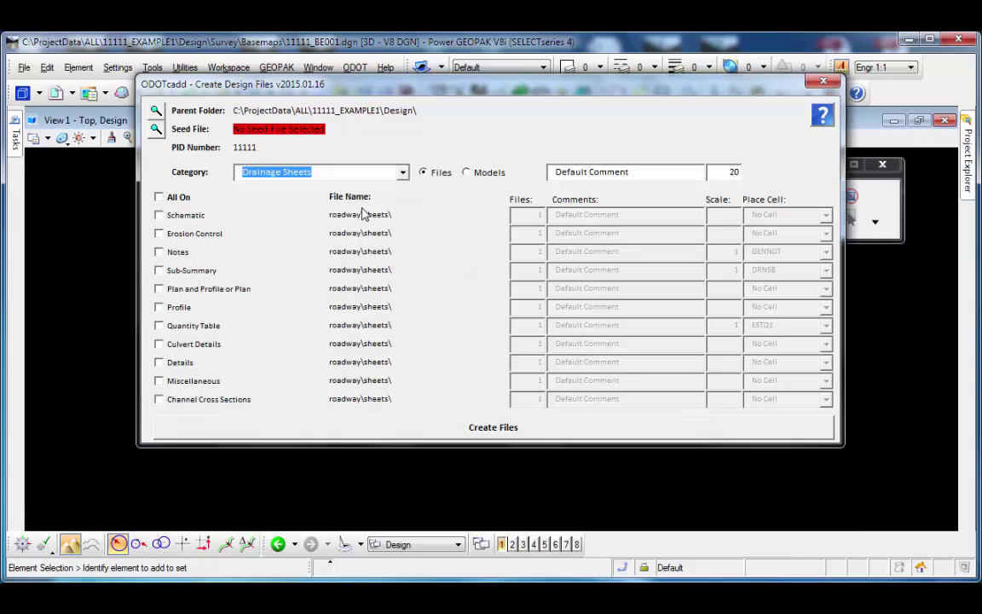
click(183, 198)
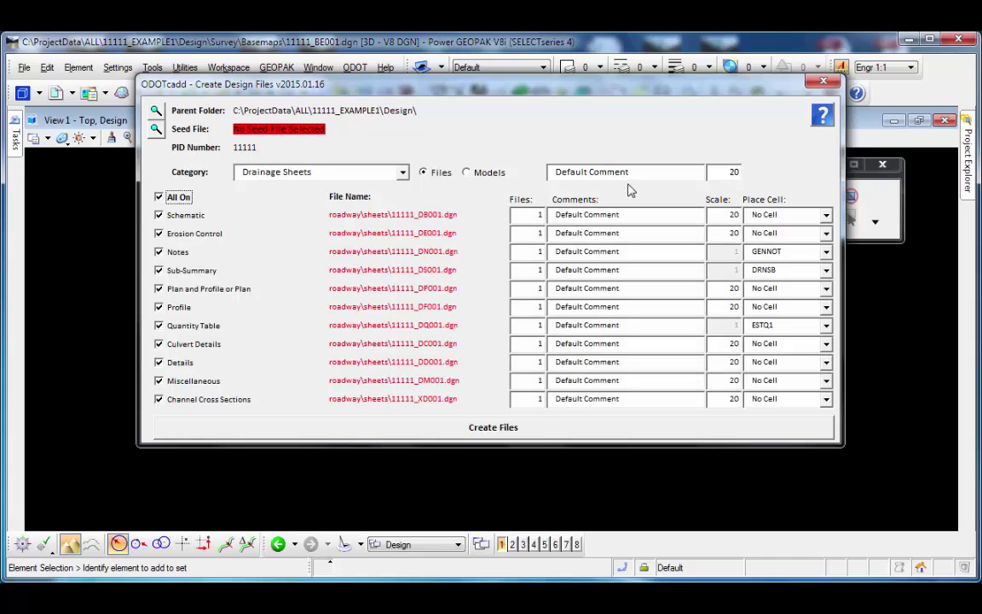
Set the comment to 'S.R. 123 Proposed Drainage' and create the sheets as models.
drag(636, 171, 510, 164)
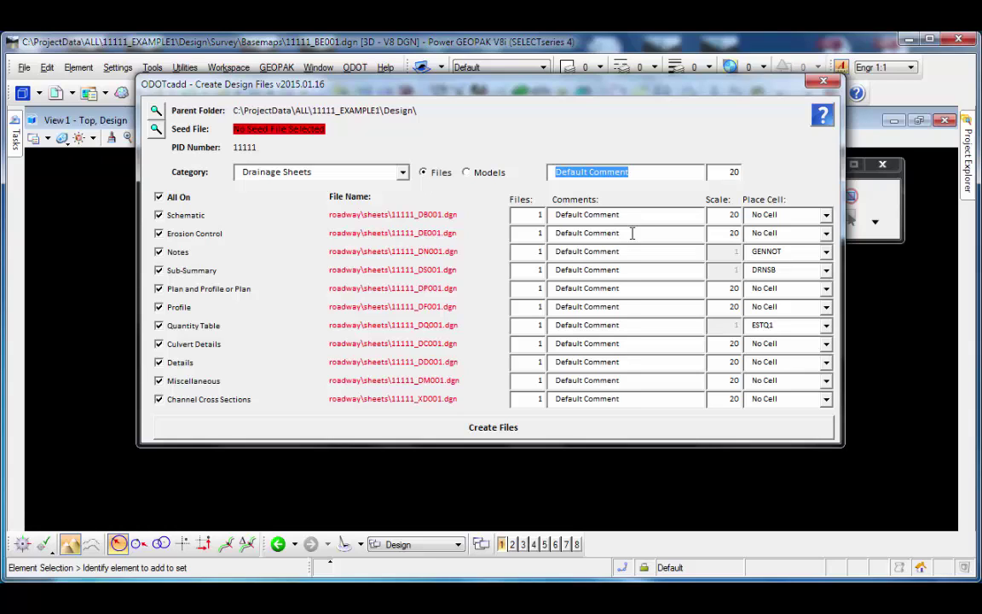
text(S.R. 12)
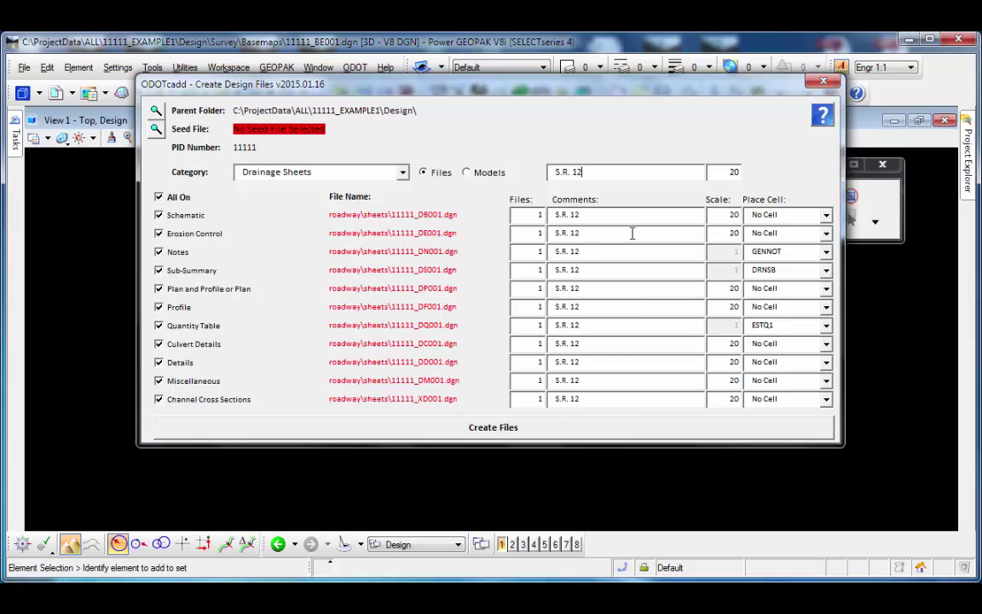
text(3 Propo)
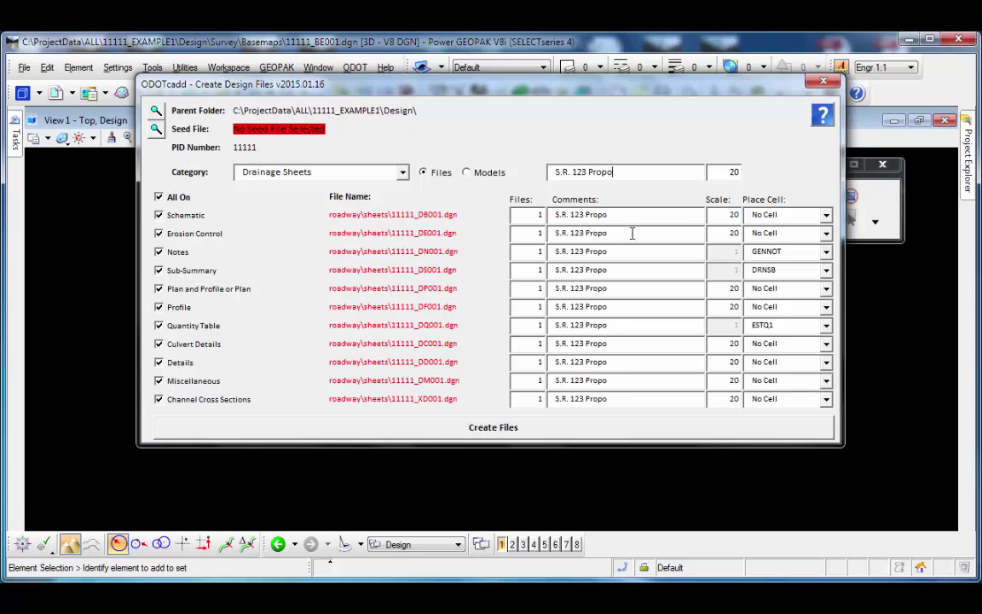
text(sed Drainage)
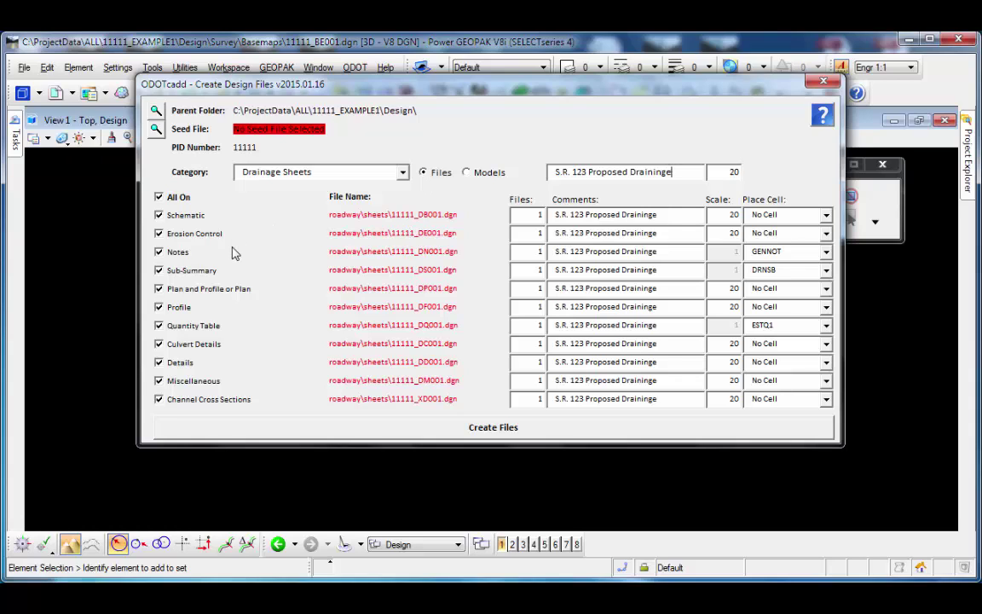
click(474, 175)
Give the Notes sheet 3 models and the Sub-Summary sheet 2 models.
double_click(522, 254)
text(3)
key(Tab)
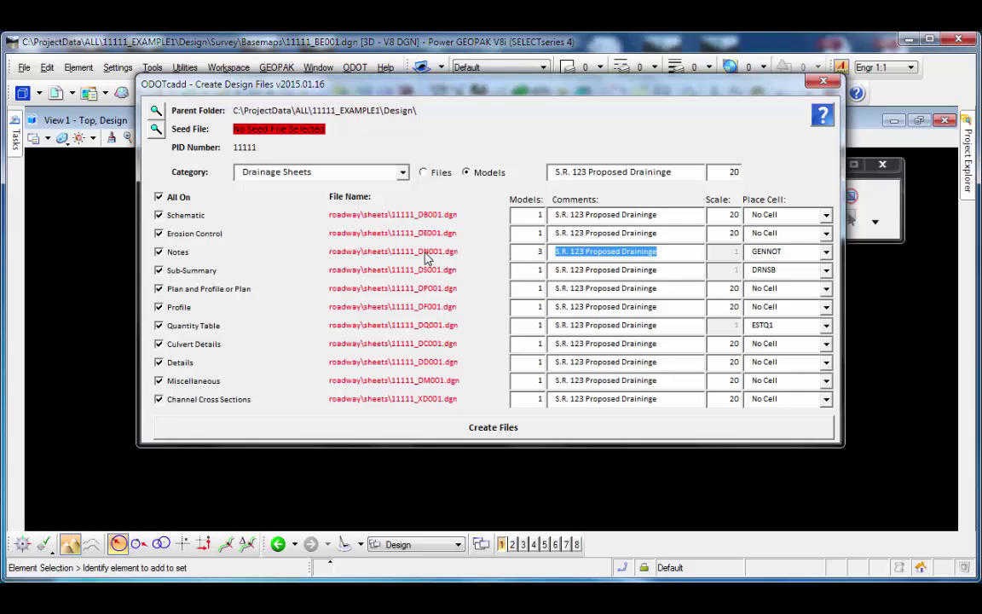
double_click(524, 272)
text(2)
key(Tab)
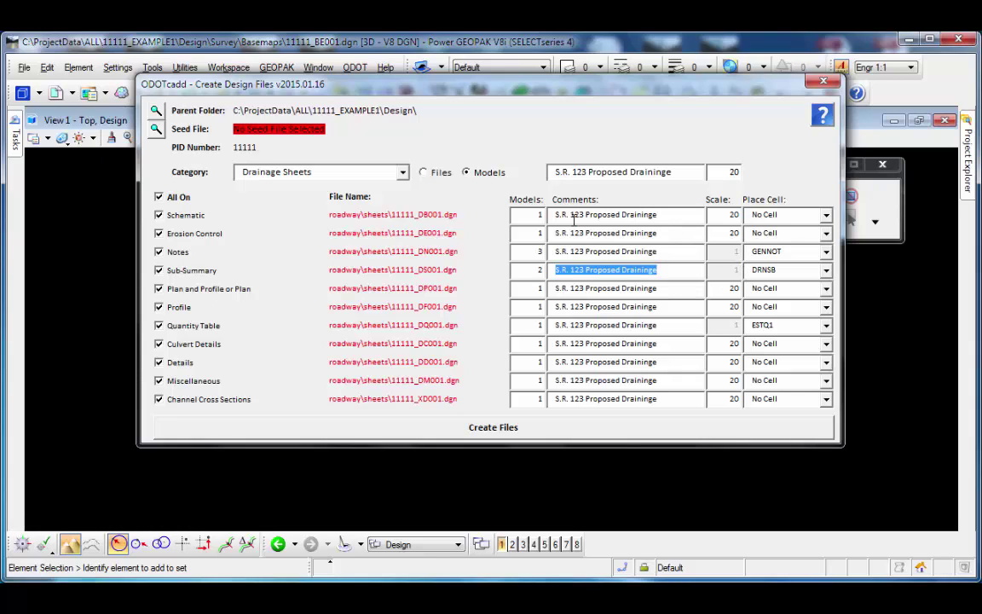
click(827, 215)
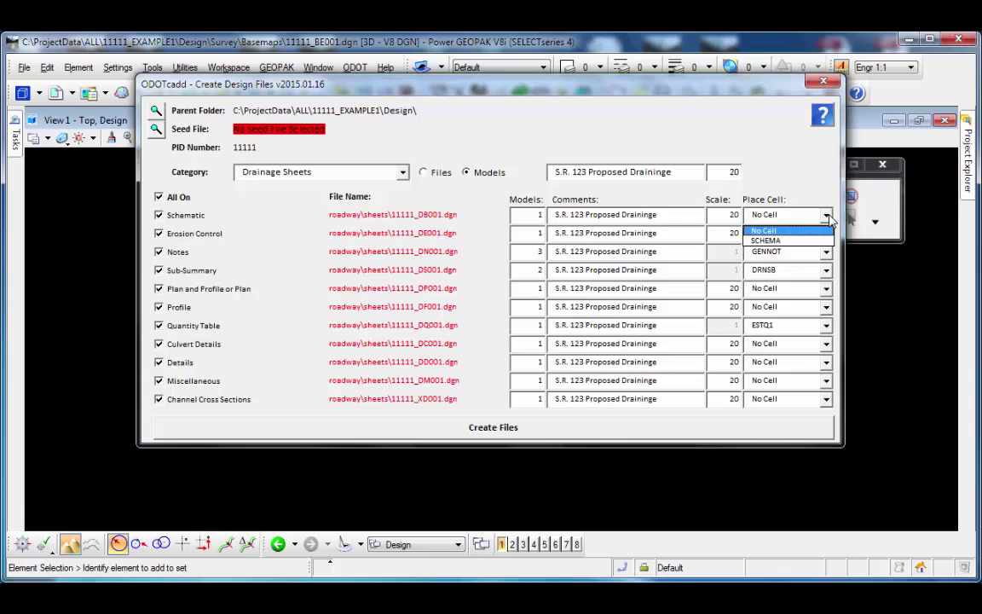
Assign place cells SCHEMA to Schematic and BLKW to Erosion Control, keeping GENNOT and DRNSB.
click(820, 240)
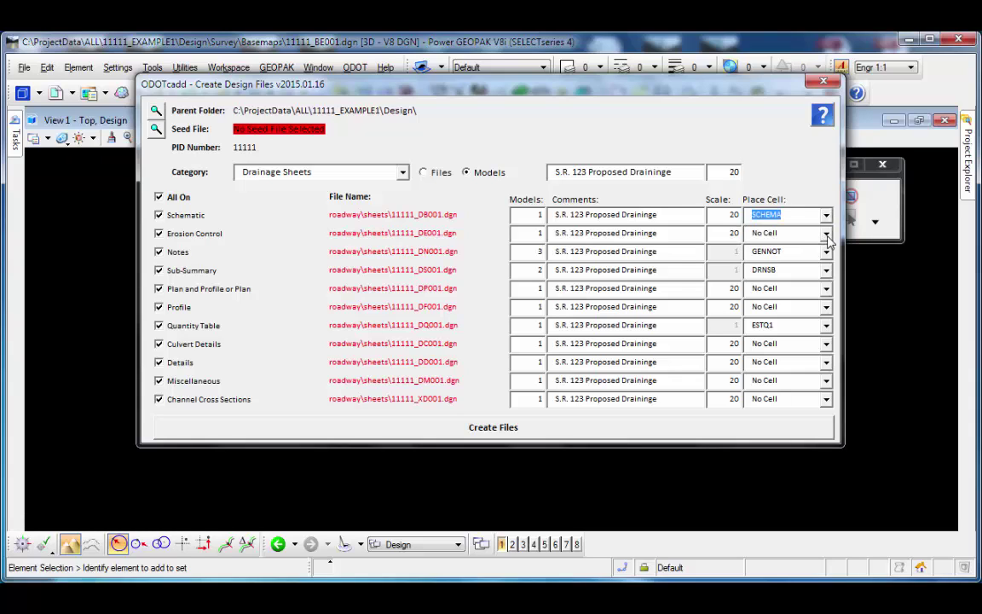
click(827, 234)
click(823, 263)
click(826, 252)
click(827, 254)
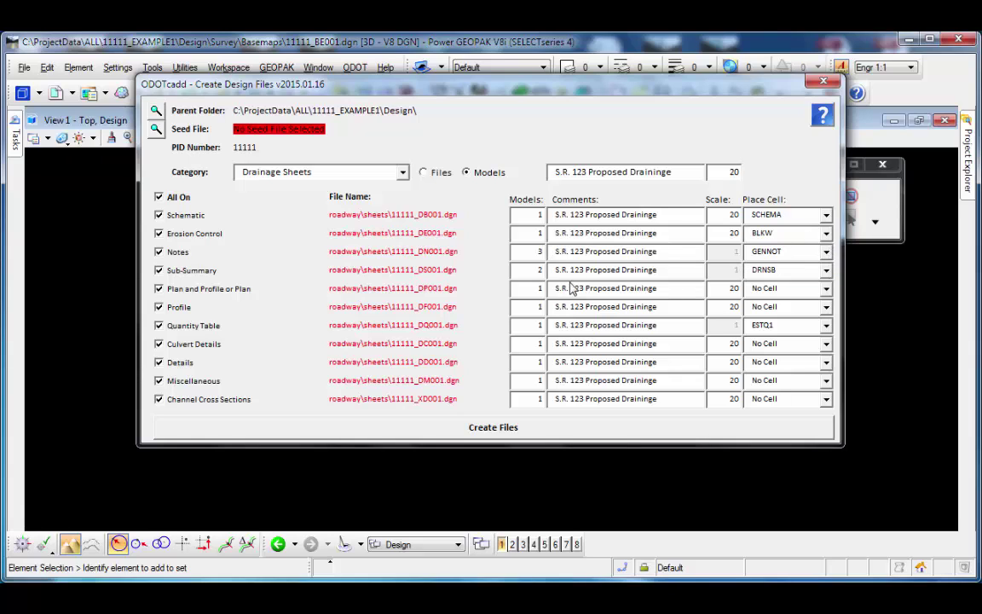
click(826, 271)
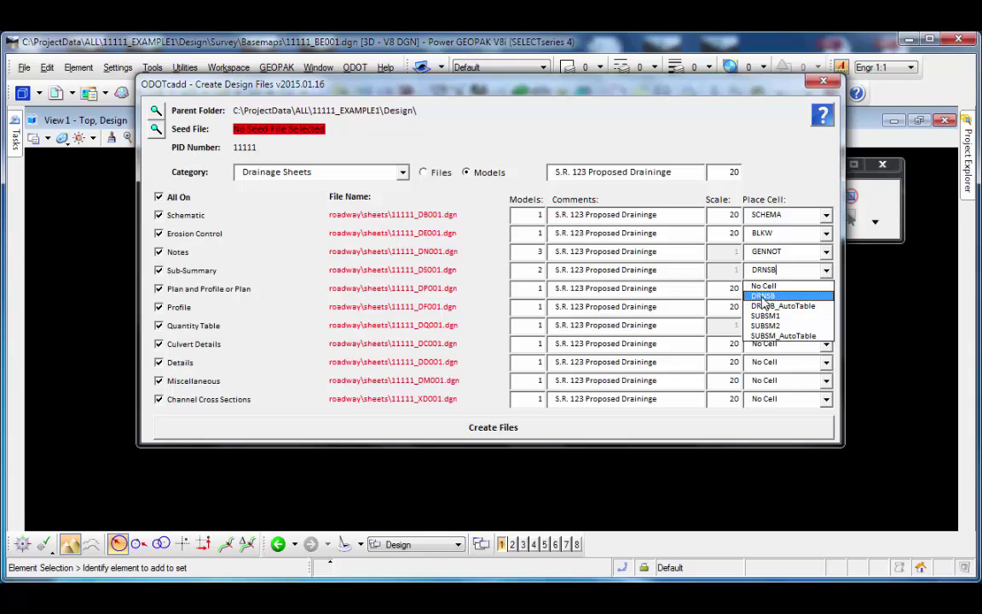
click(812, 300)
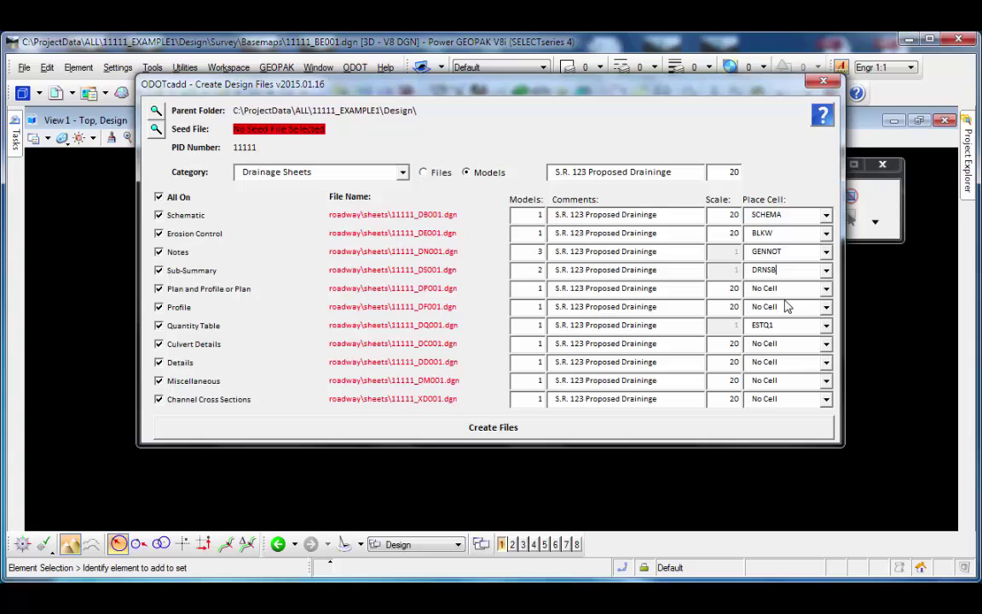
Assign PLPRO1, PROF2, BLKW, BLKWO, BLKW and CROSS to the Plan and Profile through Channel Cross Sections sheets.
click(824, 290)
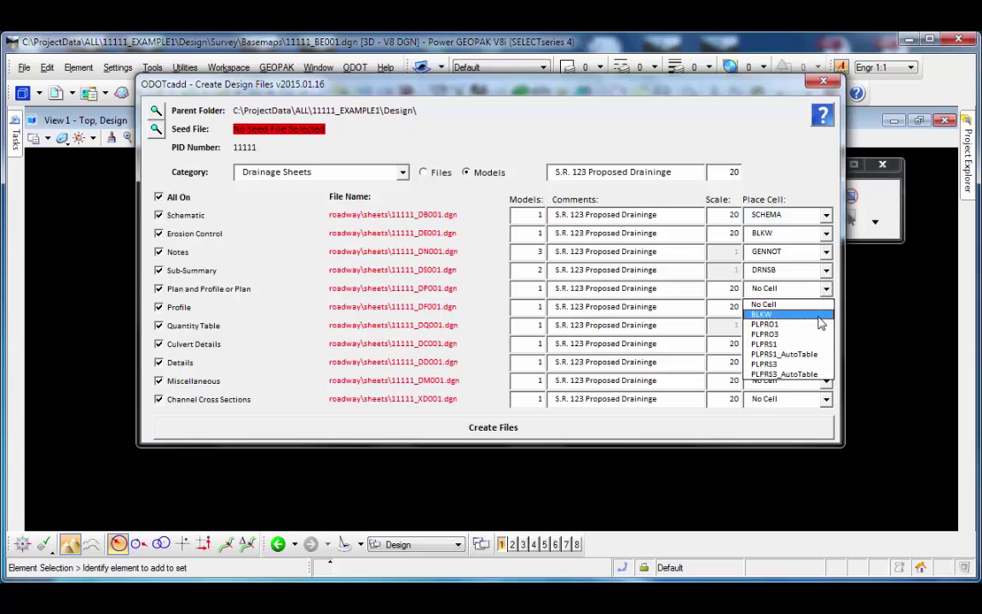
click(820, 326)
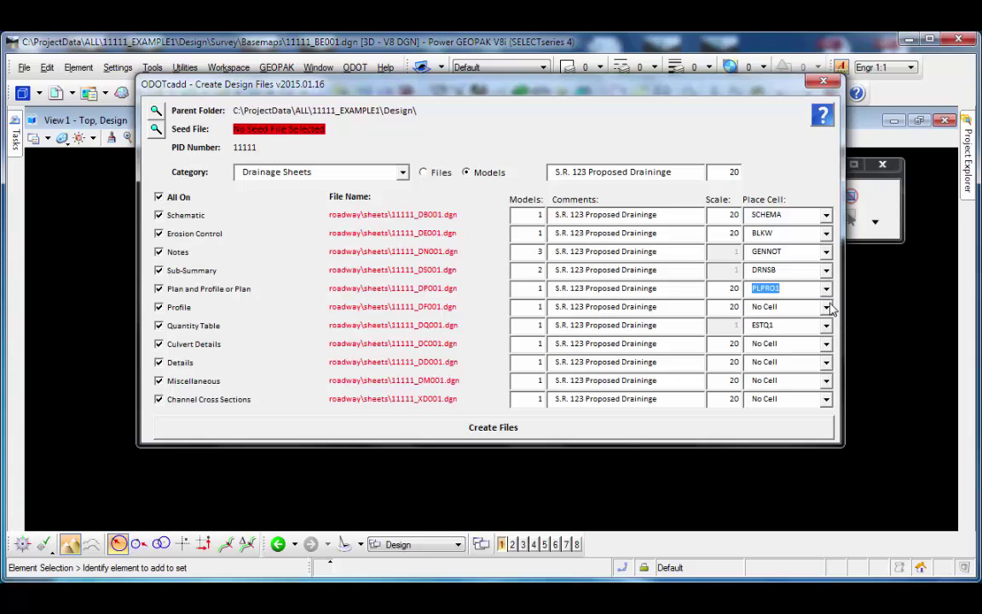
click(826, 307)
click(819, 336)
click(827, 345)
click(820, 371)
click(827, 363)
click(819, 389)
click(826, 381)
click(817, 407)
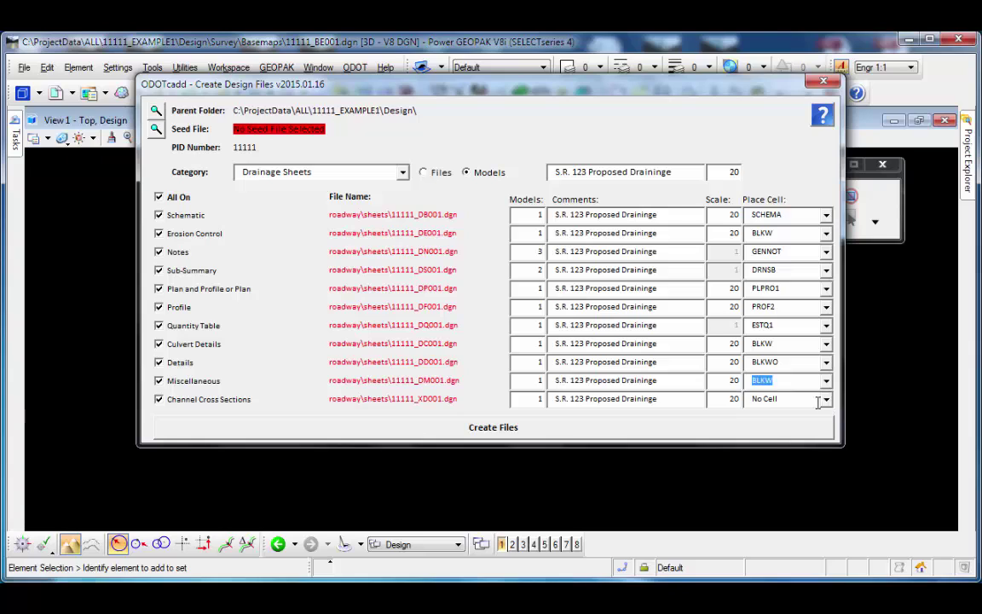
click(827, 399)
click(810, 426)
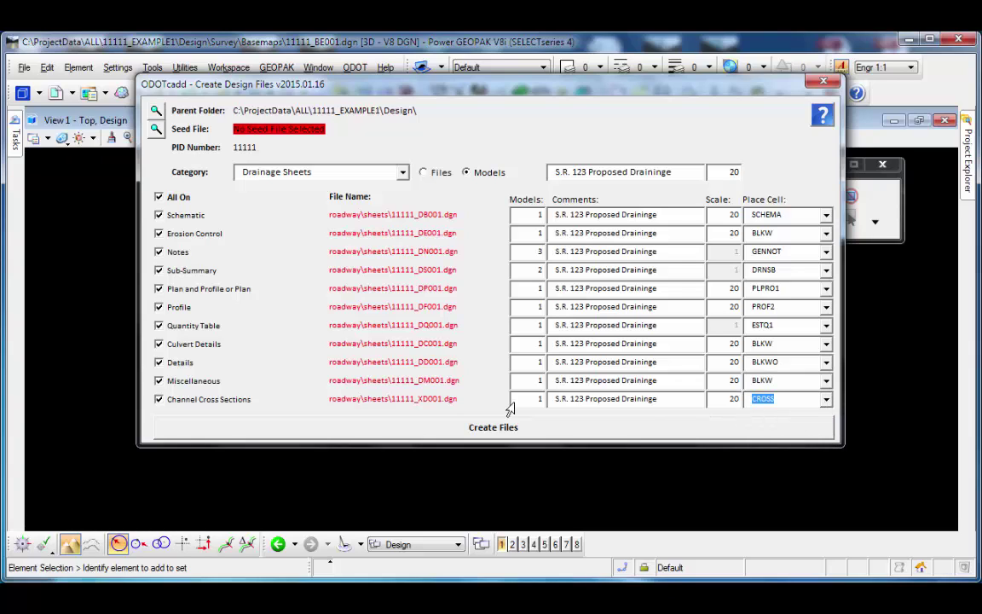
Set Channel Cross Sections scale to 5 and Schematic scale to 500, then create the files.
double_click(736, 399)
text(5)
key(Tab)
double_click(732, 215)
text(500)
key(Tab)
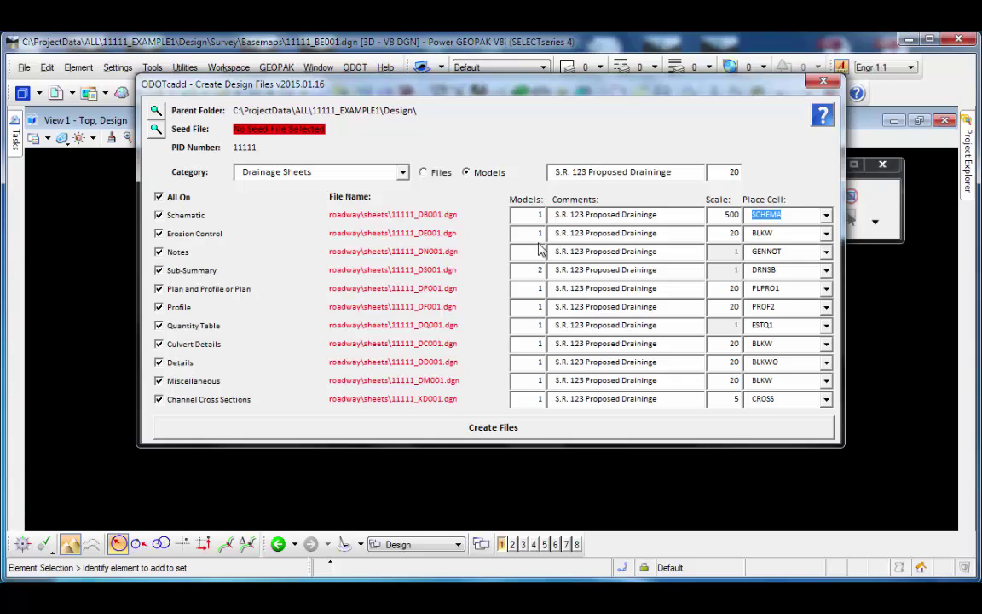
click(570, 434)
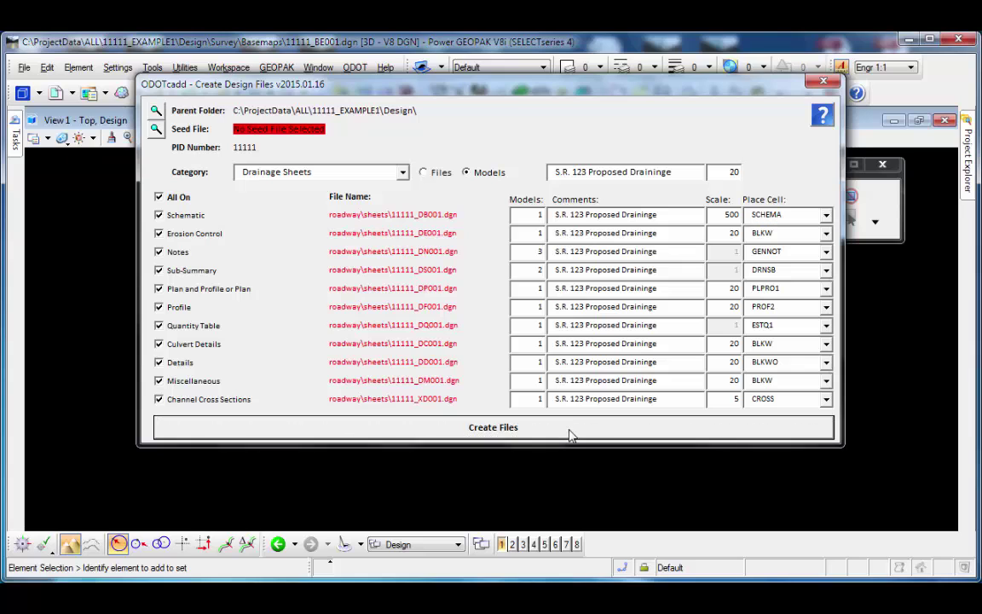
Clear the missing seed file warning and choose 11111_Seed2d.dgn as the seed file.
click(544, 378)
click(155, 130)
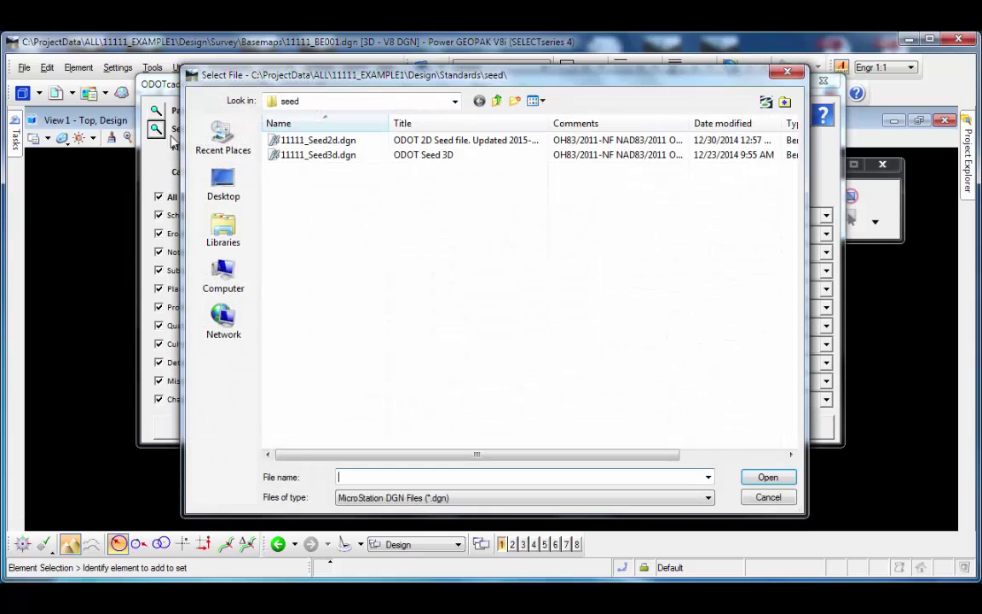
click(314, 142)
click(766, 476)
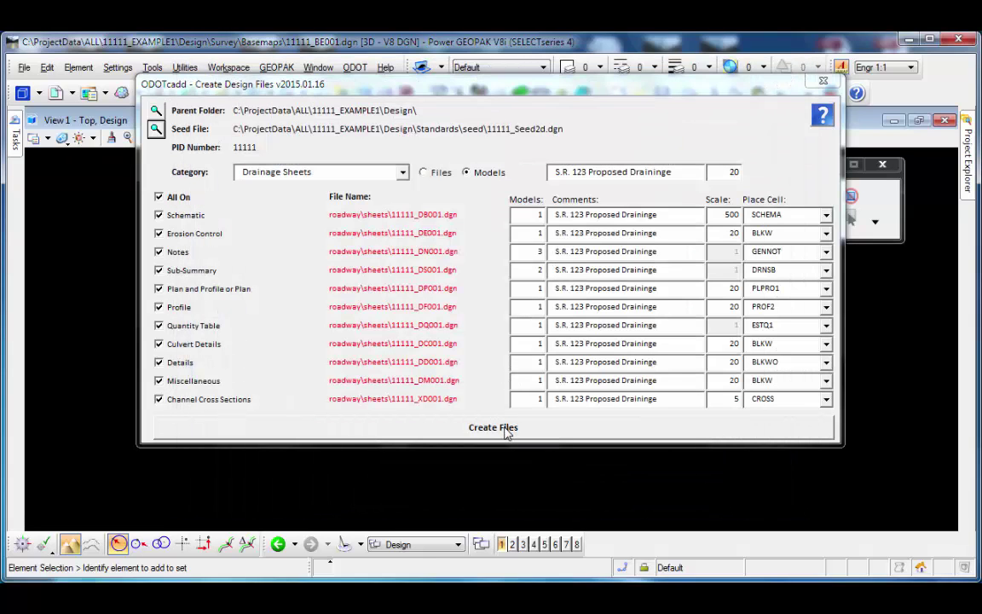
Create the drainage sheet files, then close the completion notice and the models list.
click(494, 428)
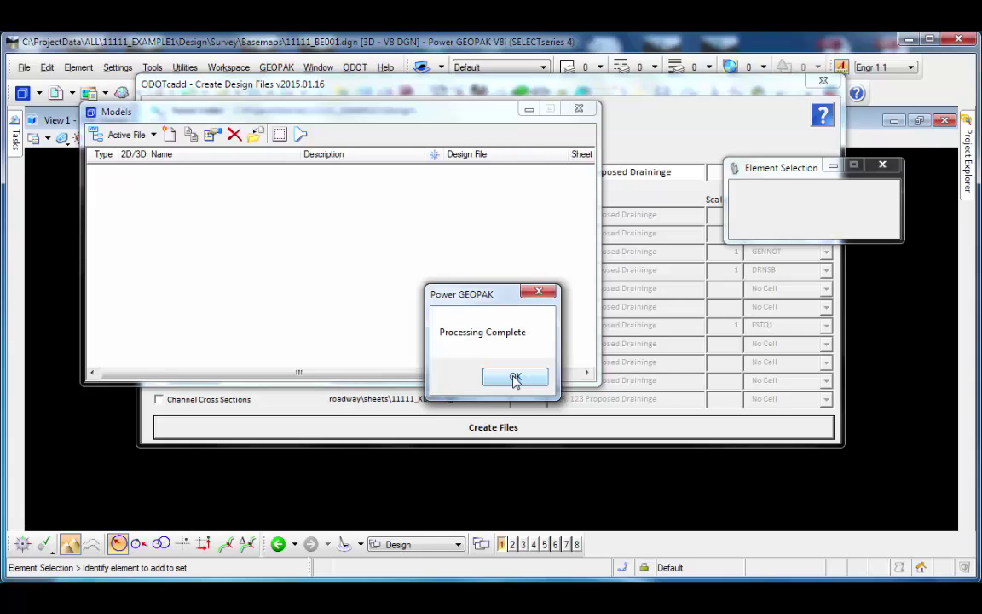
click(515, 379)
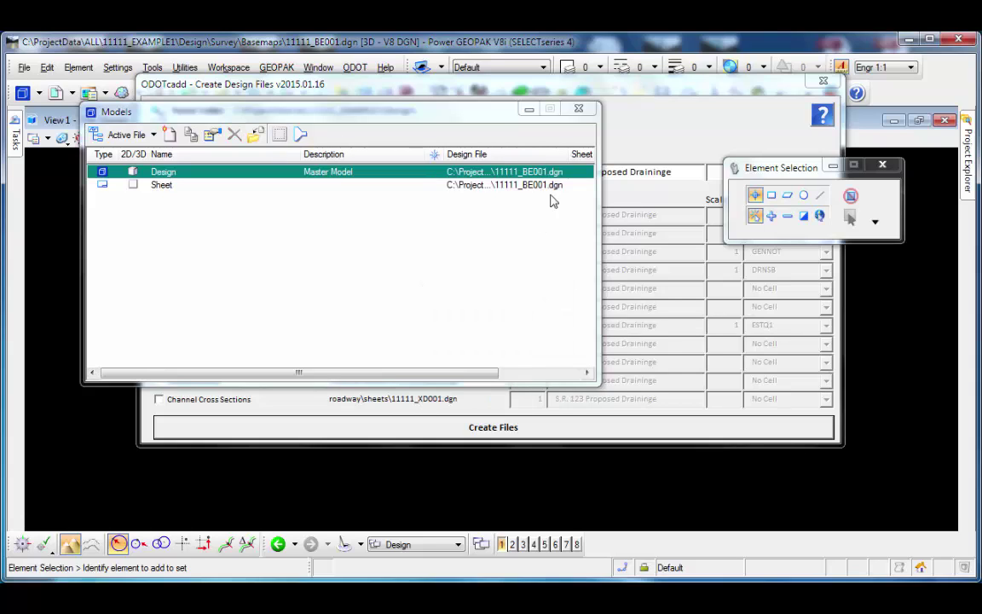
click(579, 108)
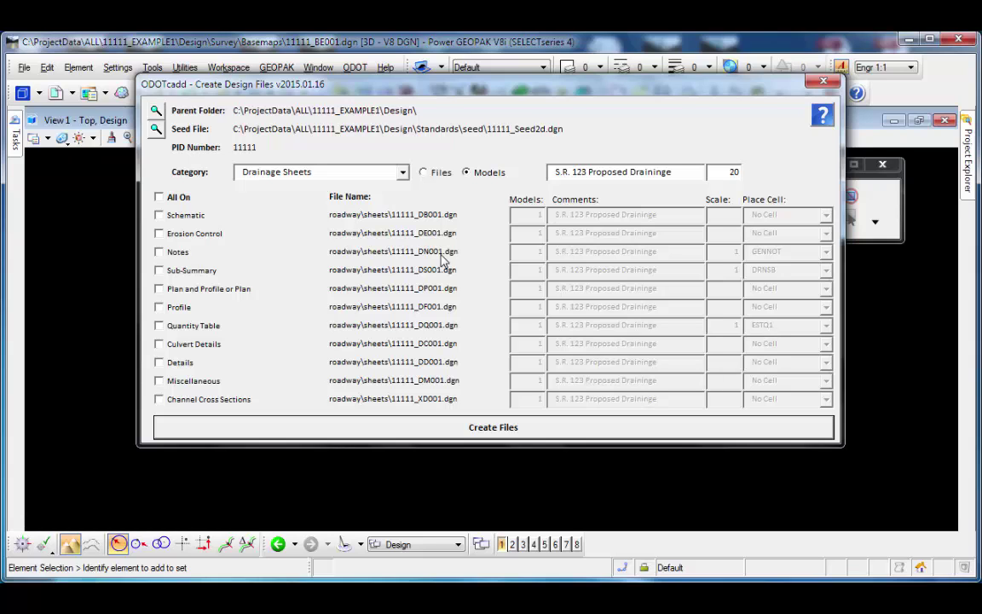
Open 11111_DN001.dgn from Design\Roadway\Sheets and display its models list.
click(24, 67)
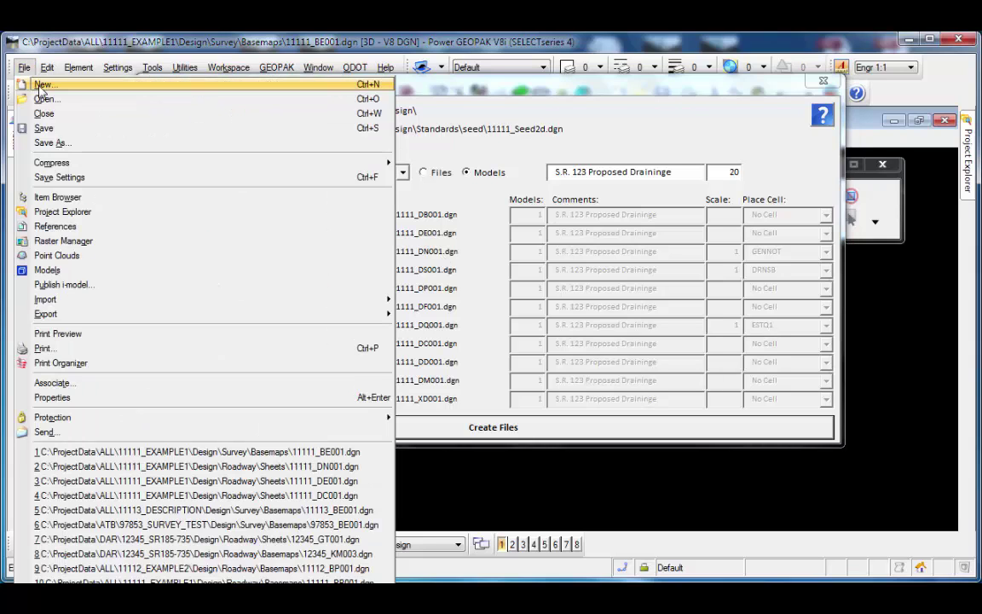
click(43, 99)
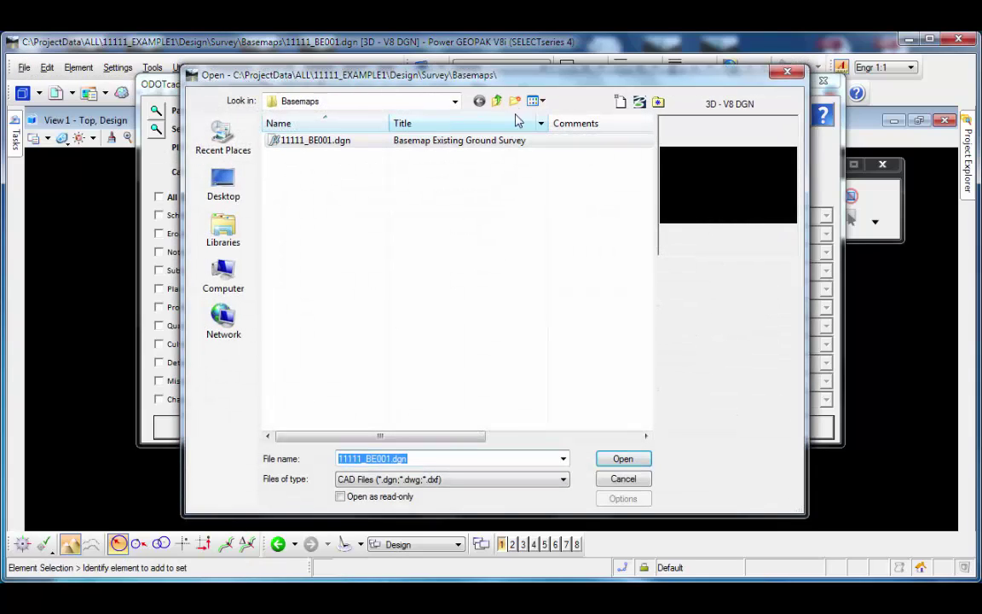
click(497, 101)
click(496, 101)
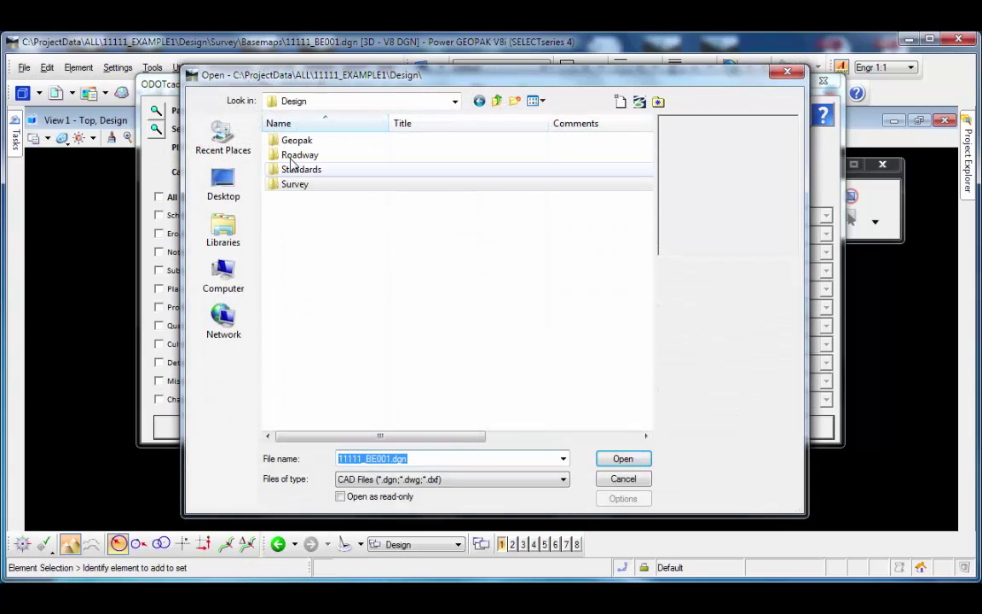
double_click(290, 155)
double_click(294, 184)
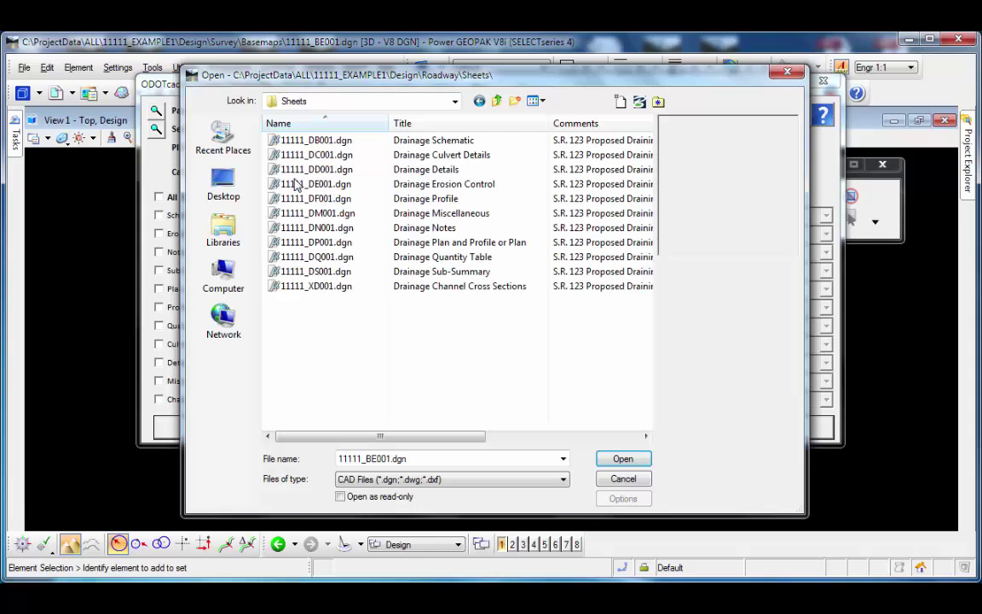
click(341, 228)
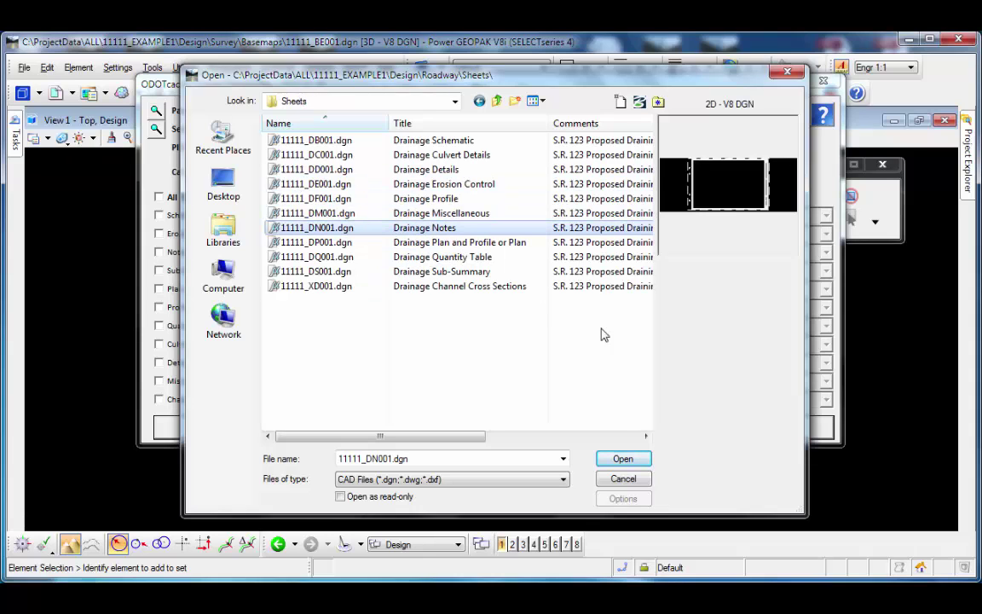
click(621, 460)
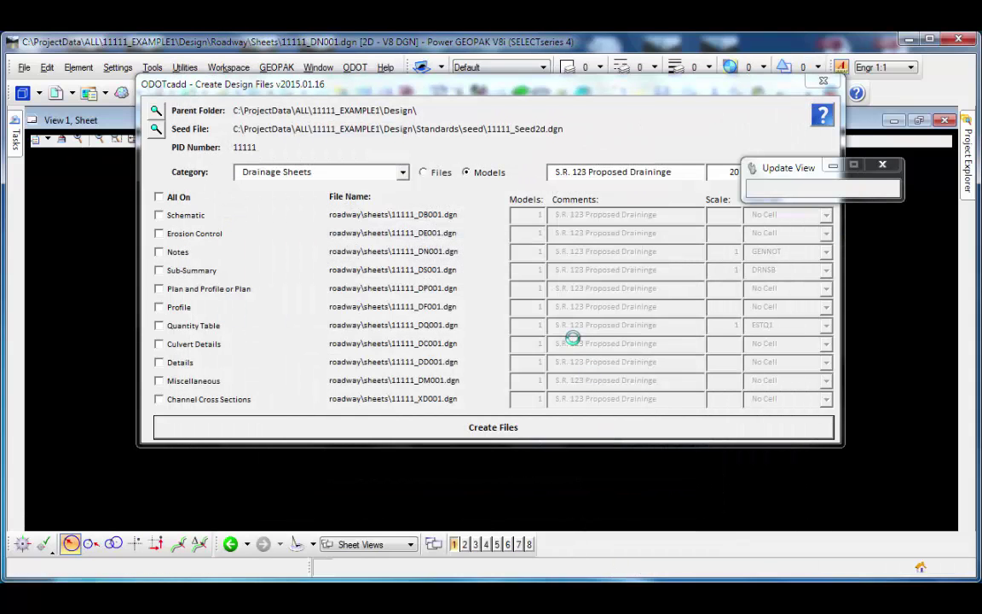
click(15, 93)
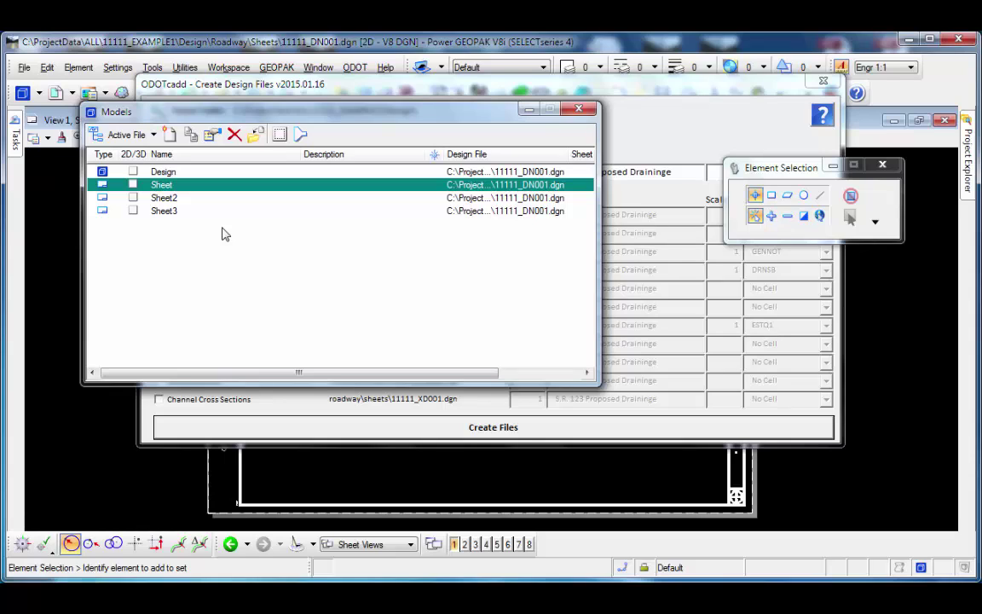
Open the Sheet2 model, then the Sheet3 model, from the models list.
double_click(164, 198)
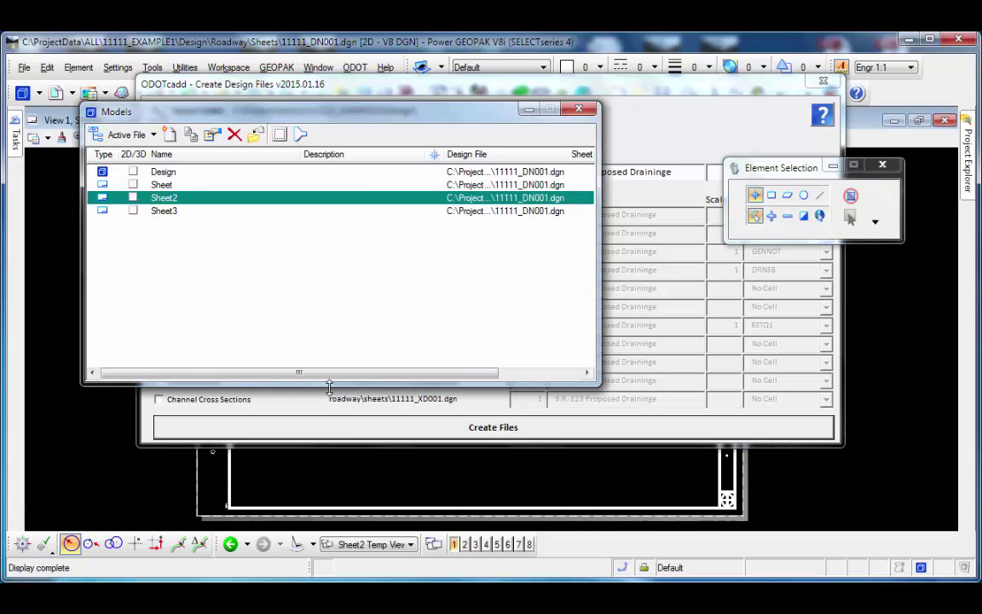
double_click(166, 211)
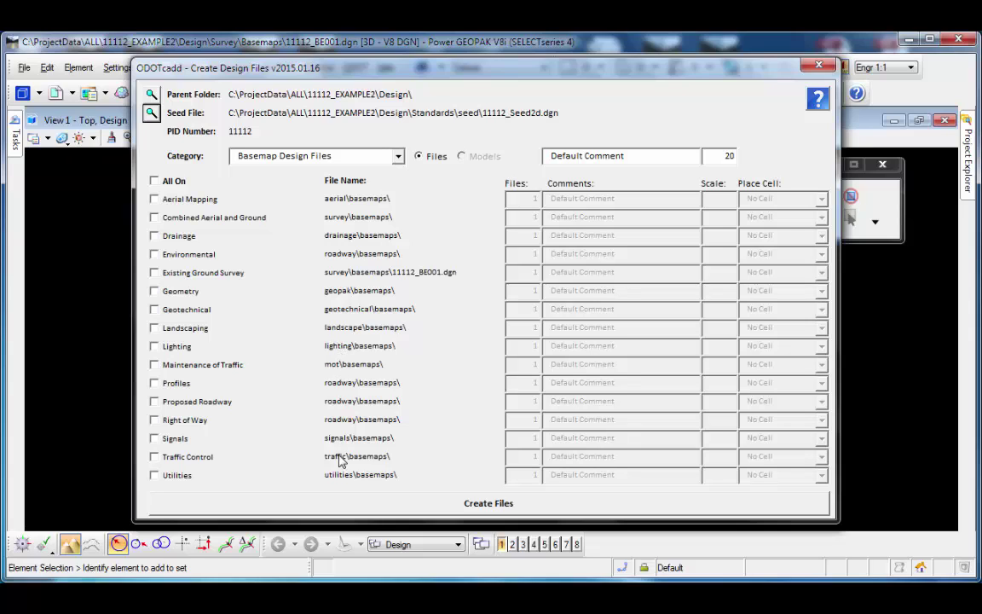
Choose the Lighting Sheets category, then browse the remaining categories without changing it.
click(398, 156)
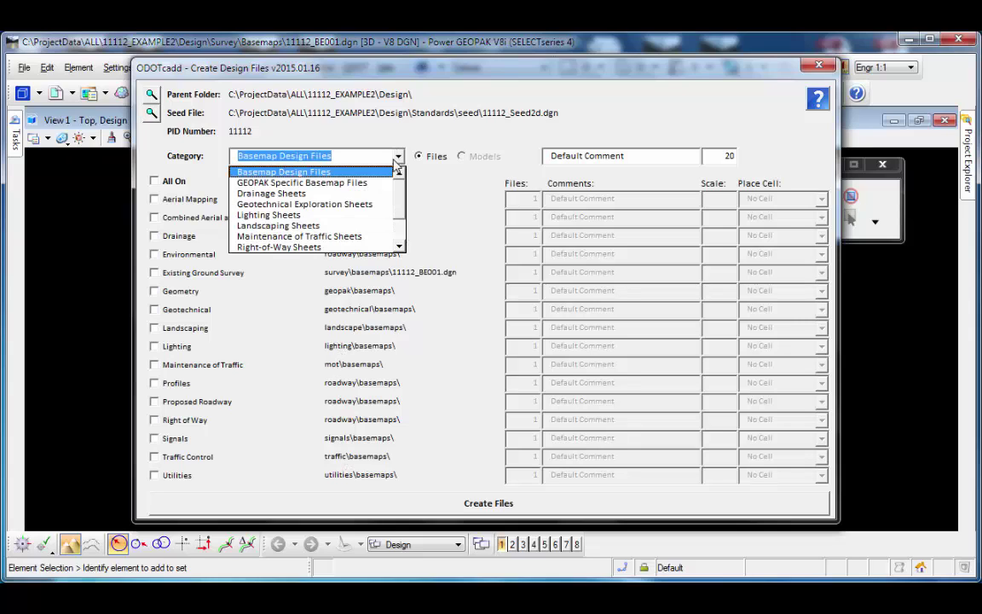
click(322, 215)
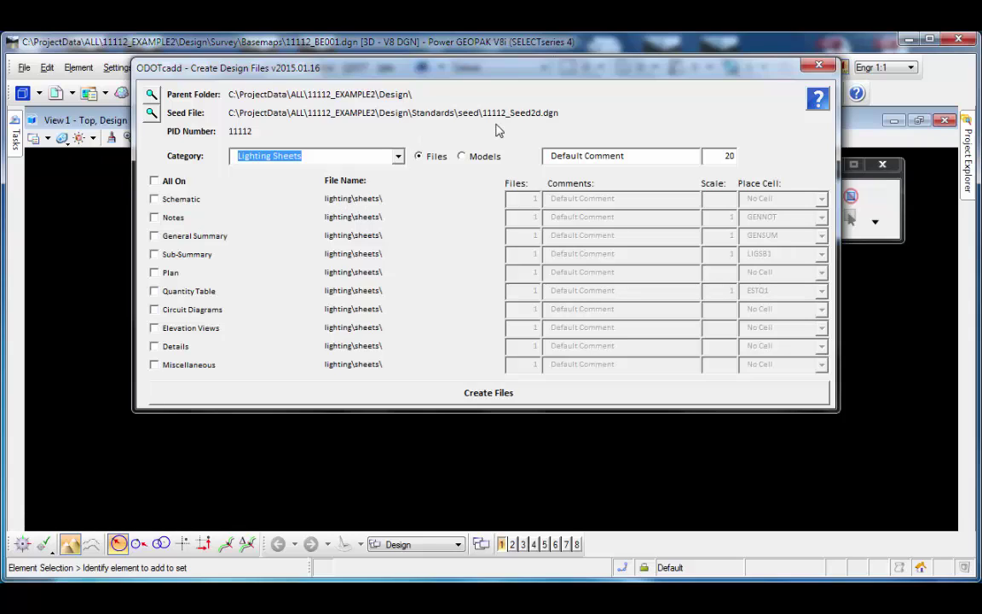
click(398, 159)
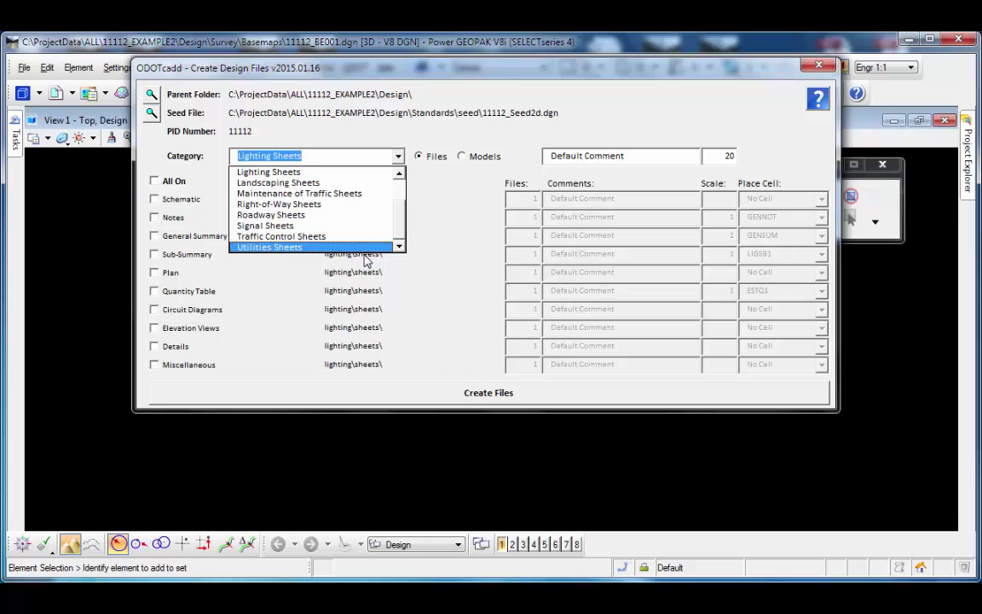
scroll(364, 239, up, 4)
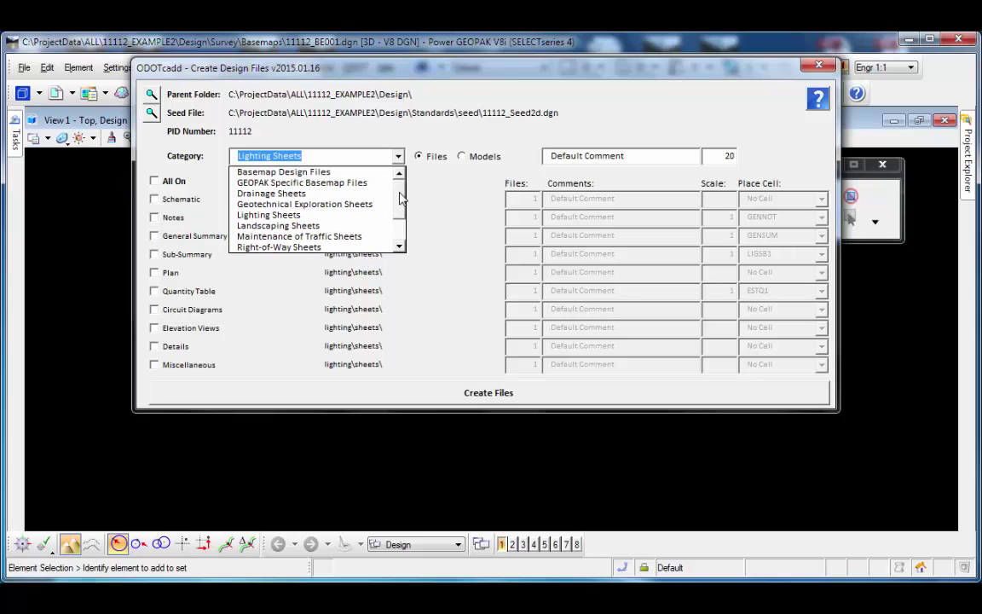
scroll(384, 248, down, 4)
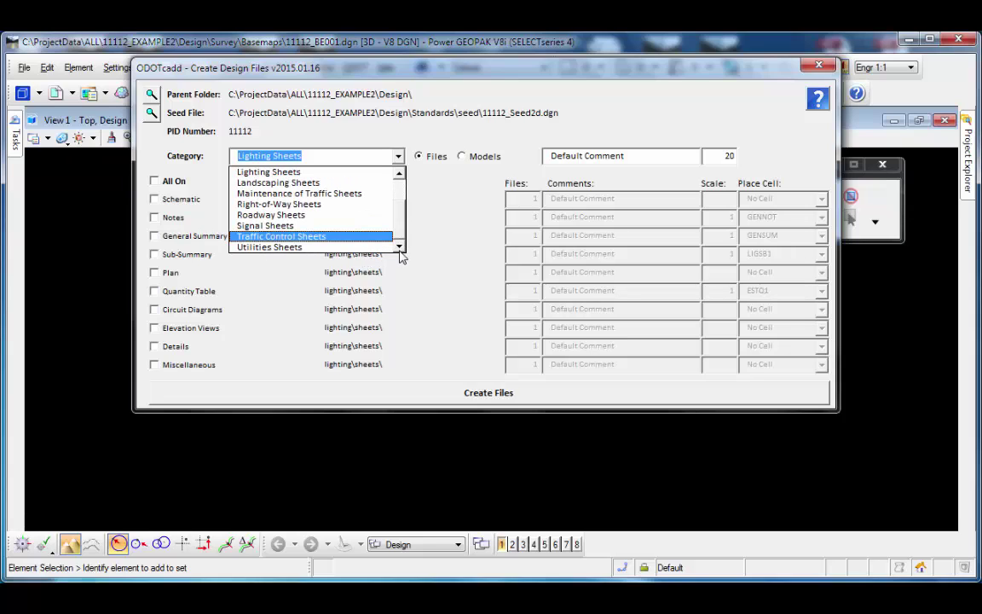
click(437, 224)
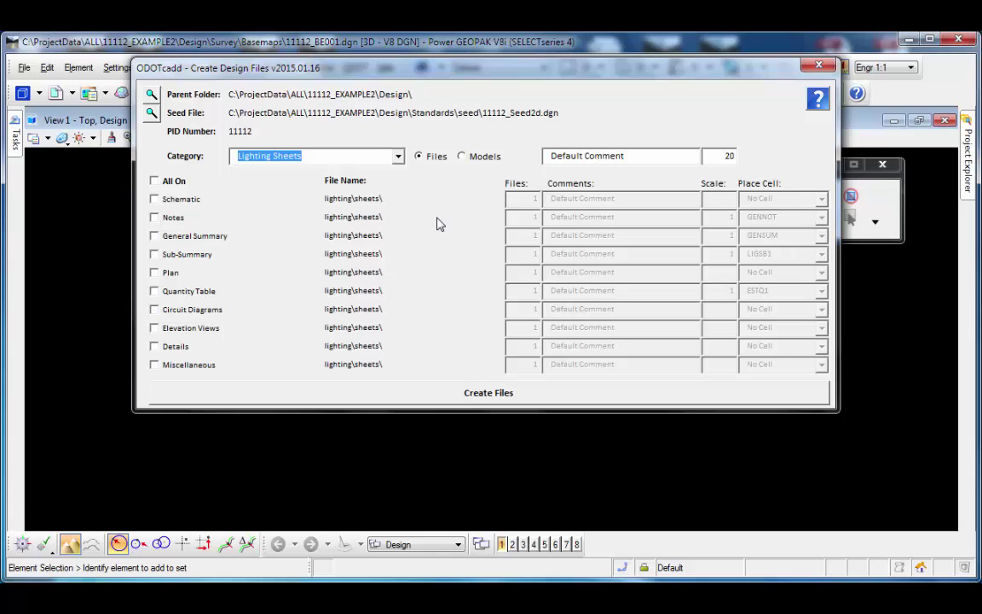
Set the parent folder to Structures\ALL111_1234C and switch the category to Bridge Sheets.
click(152, 95)
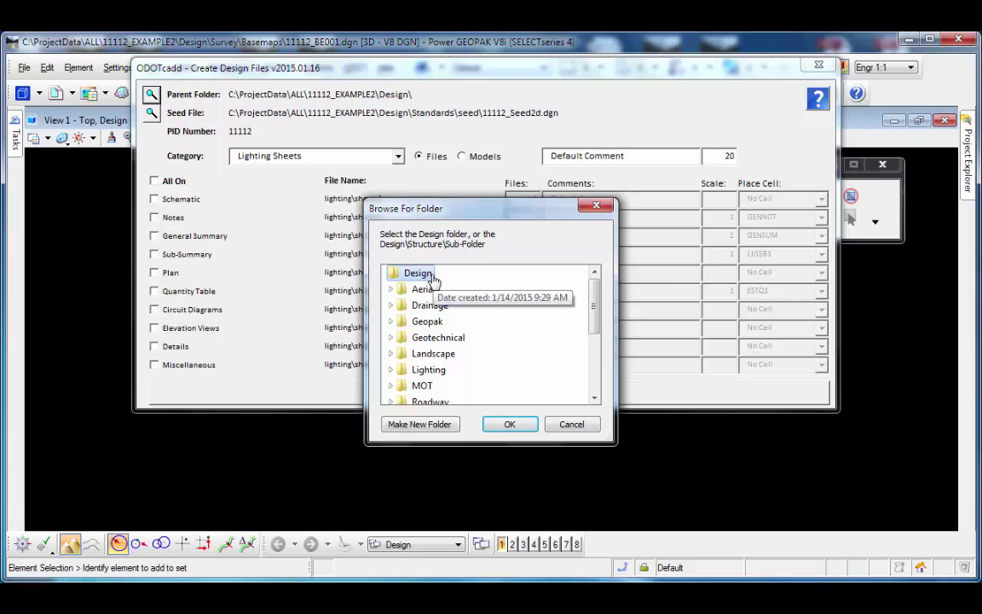
drag(595, 296, 595, 351)
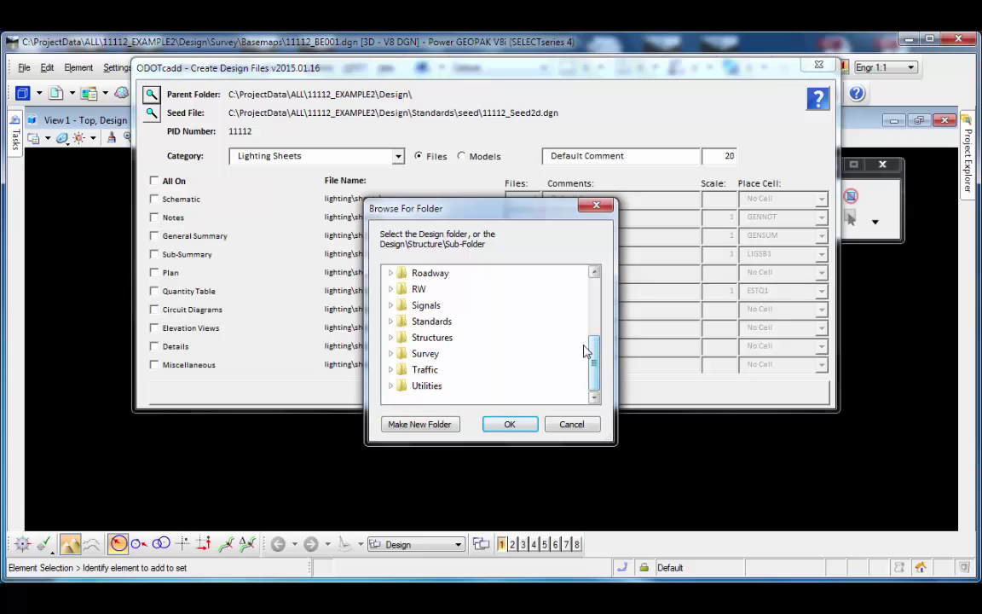
click(391, 338)
double_click(448, 353)
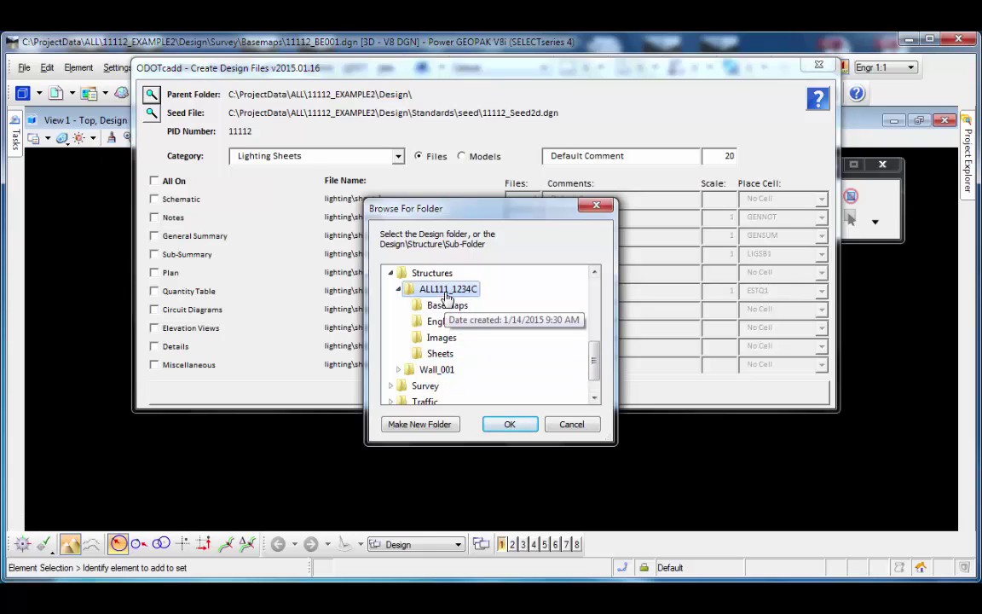
click(509, 424)
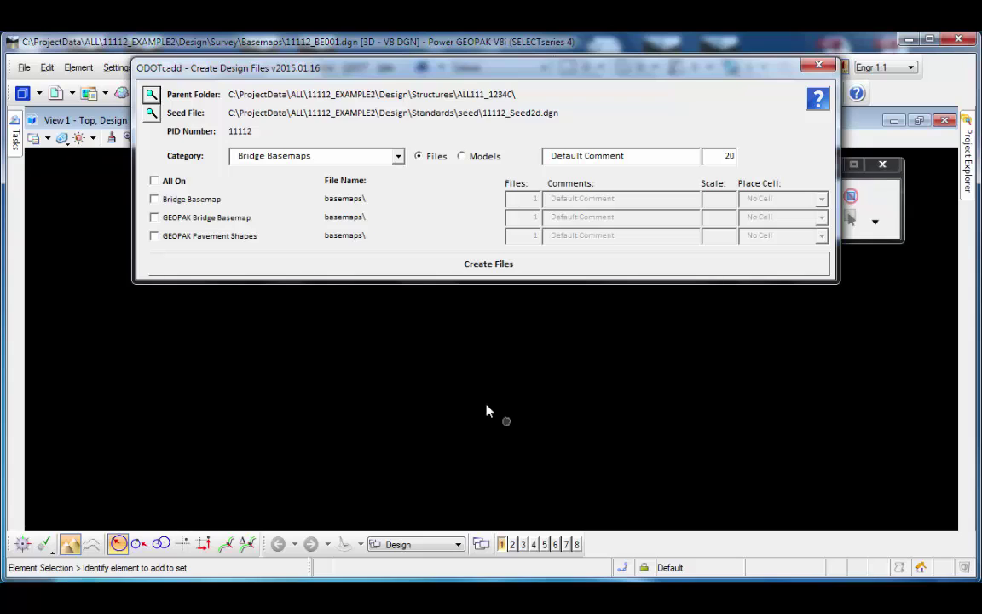
click(398, 157)
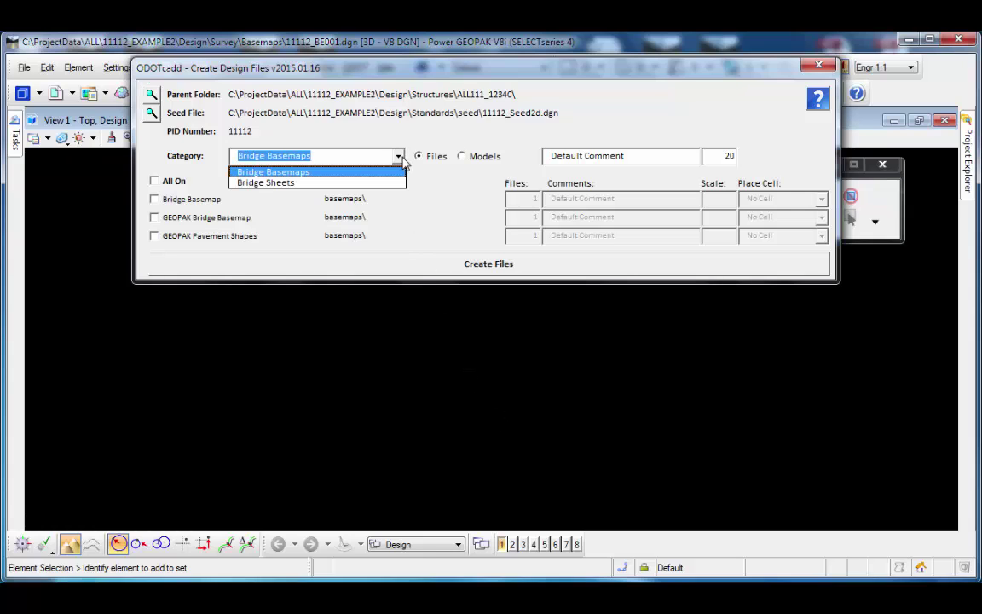
click(395, 182)
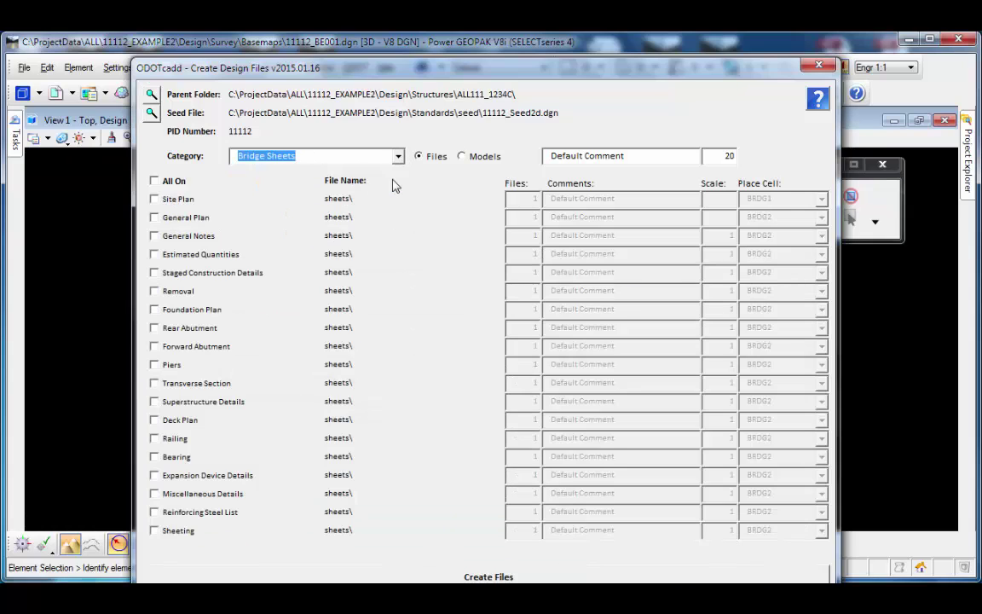
drag(454, 74, 456, 54)
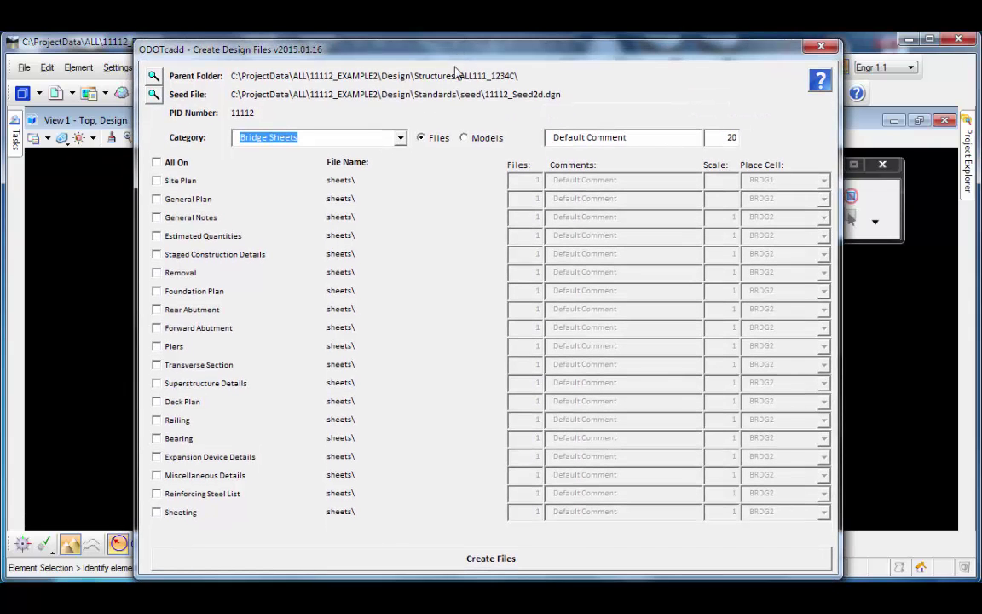
Change the parent folder to Structures\Wall_001.
click(153, 76)
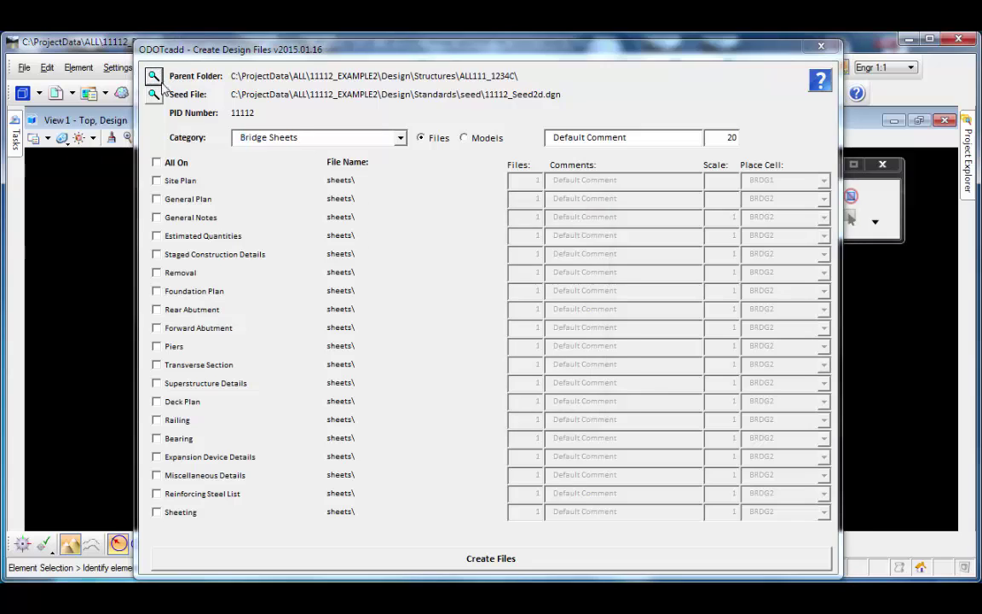
drag(594, 300, 564, 355)
click(432, 338)
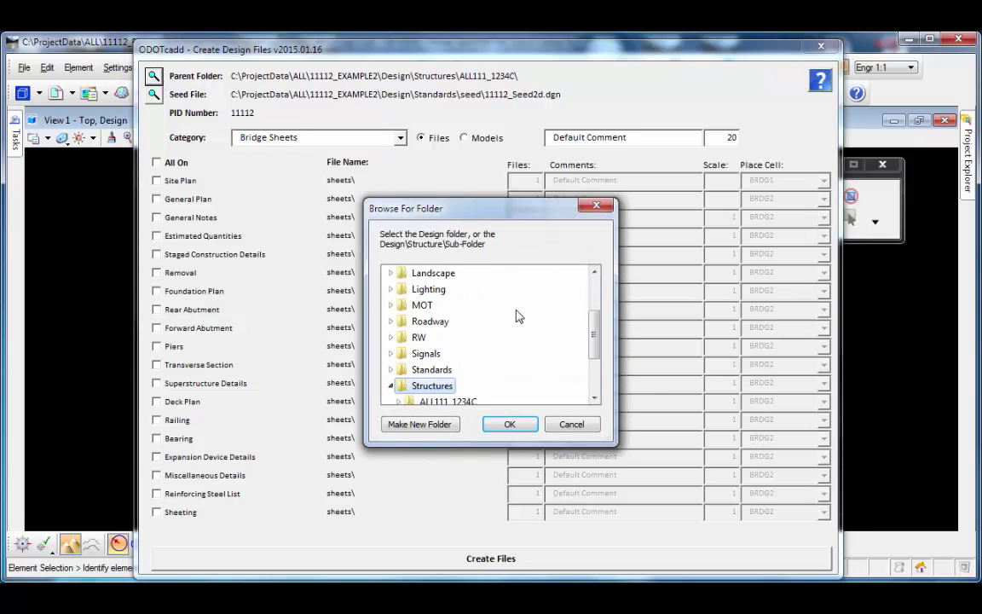
scroll(517, 316, down, 2)
click(445, 339)
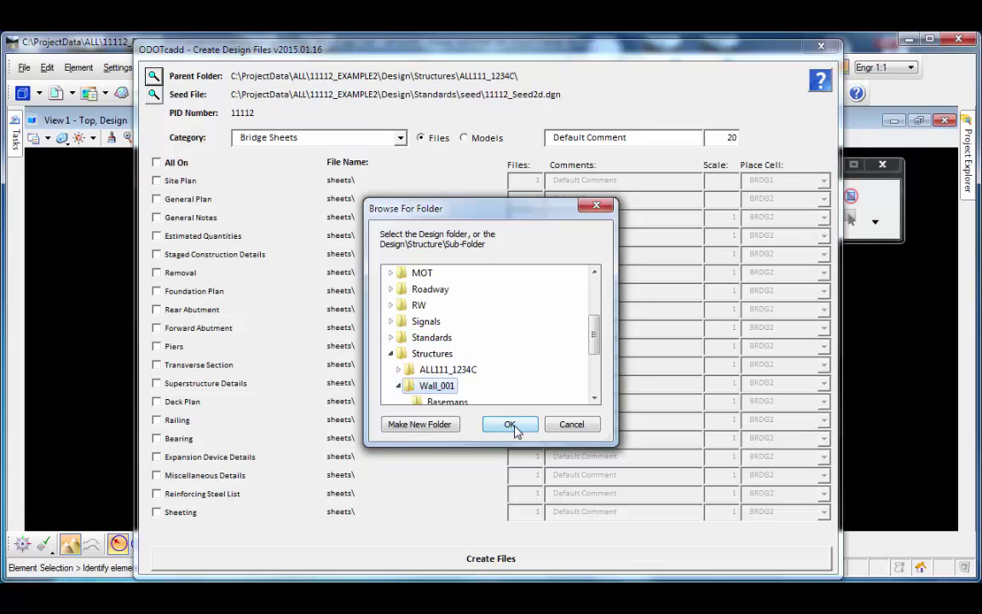
click(510, 425)
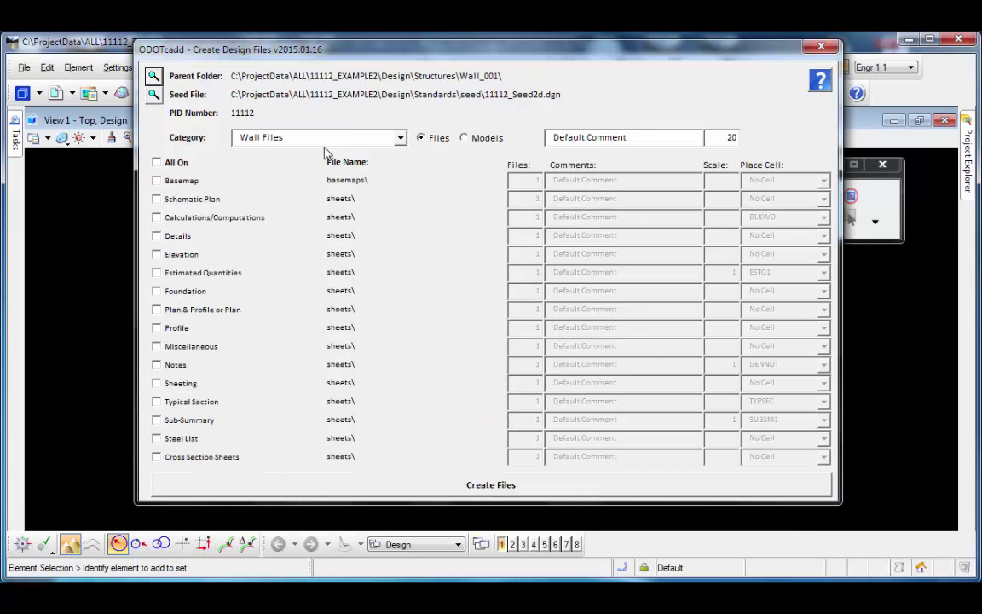